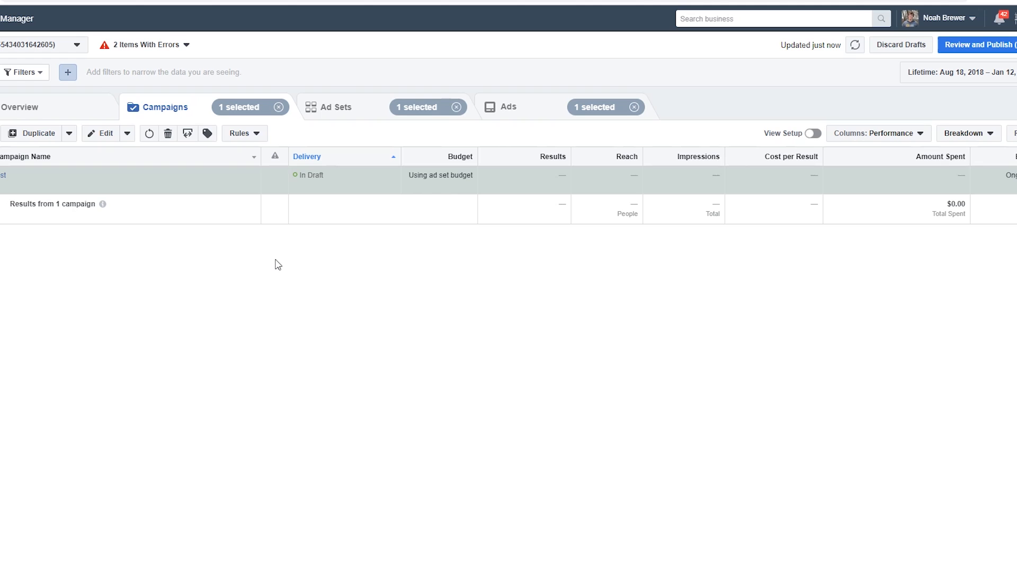
# - Open the untitled ad set for editing and choose View Content as its website conversion event
pyautogui.click(340, 106)
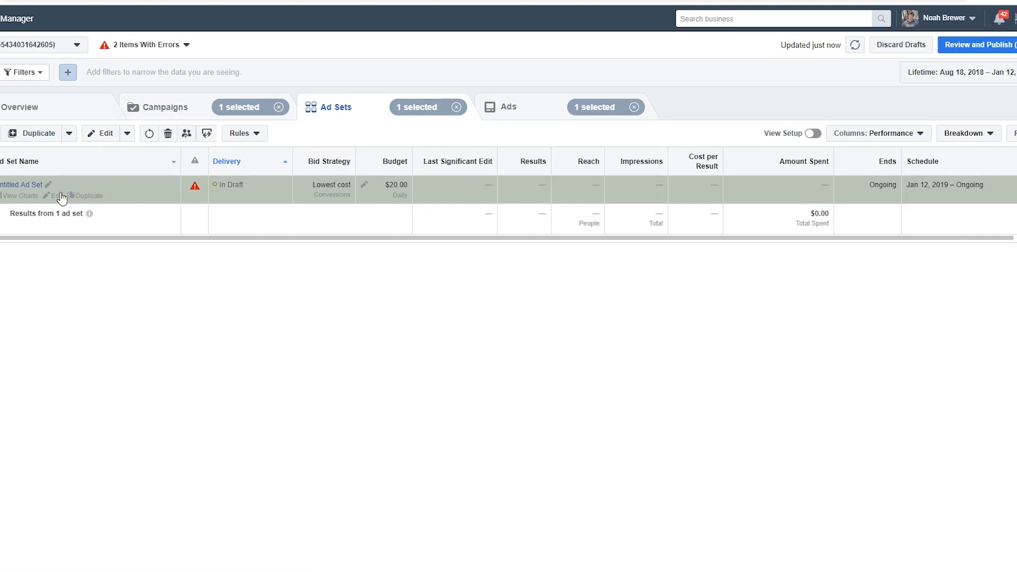
pyautogui.click(56, 196)
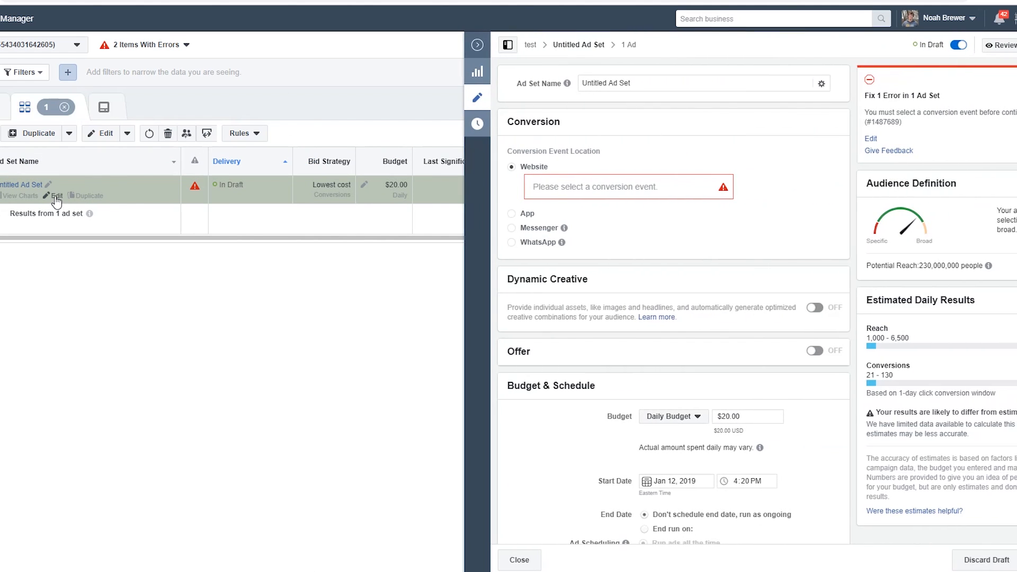
pyautogui.click(591, 189)
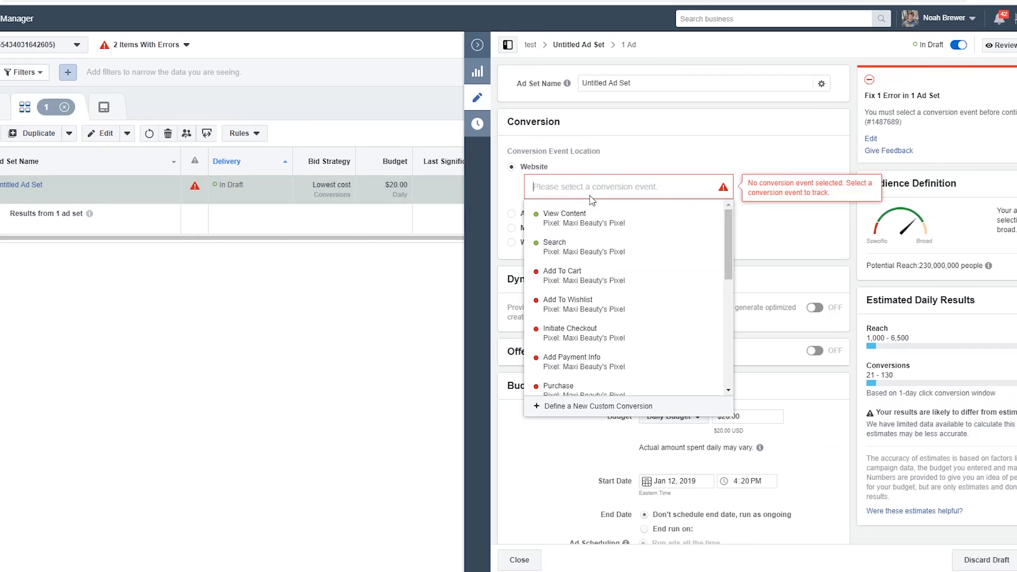
pyautogui.click(583, 218)
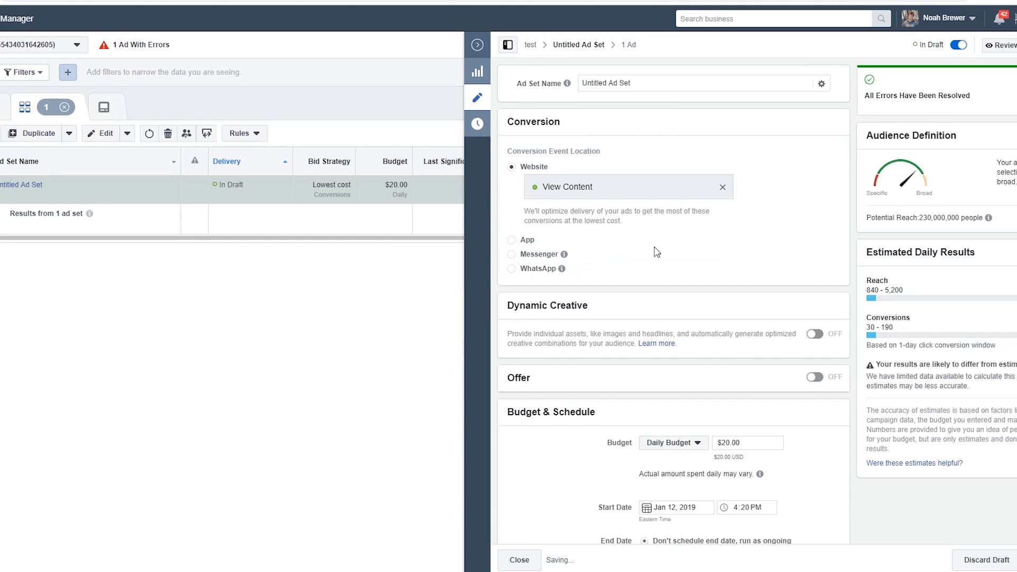
# - Search the detailed targeting for "golf club" and add the Golf club interest to the audience
pyautogui.scroll(-2, 659, 245)
pyautogui.scroll(-10, 586, 318)
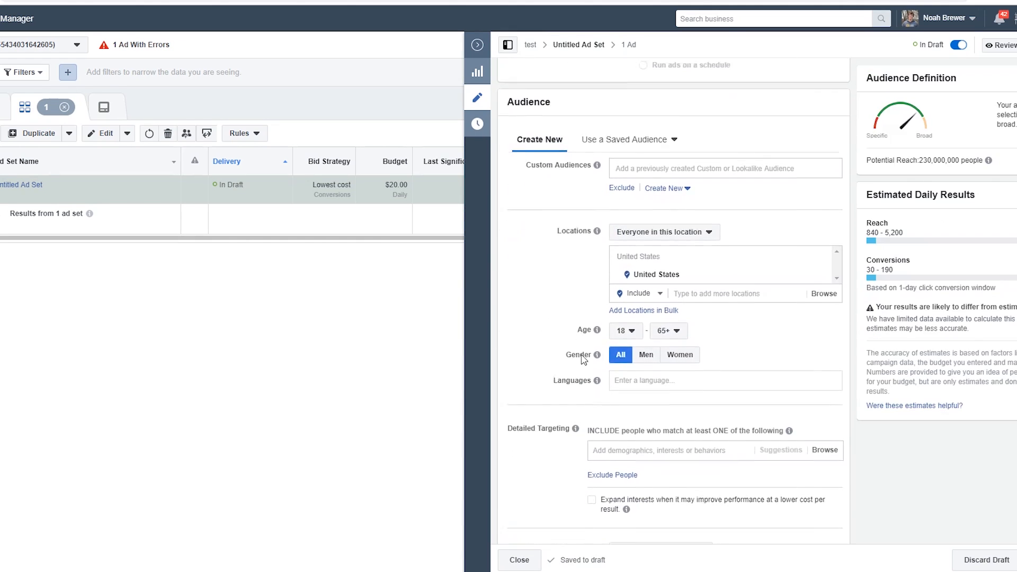
pyautogui.scroll(2, 585, 357)
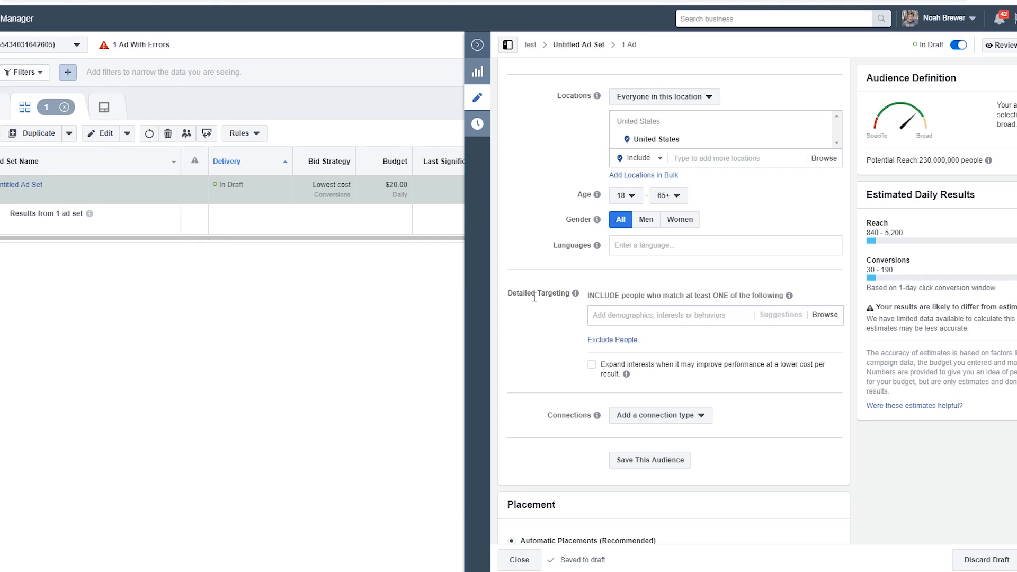
pyautogui.click(619, 312)
pyautogui.write('golf')
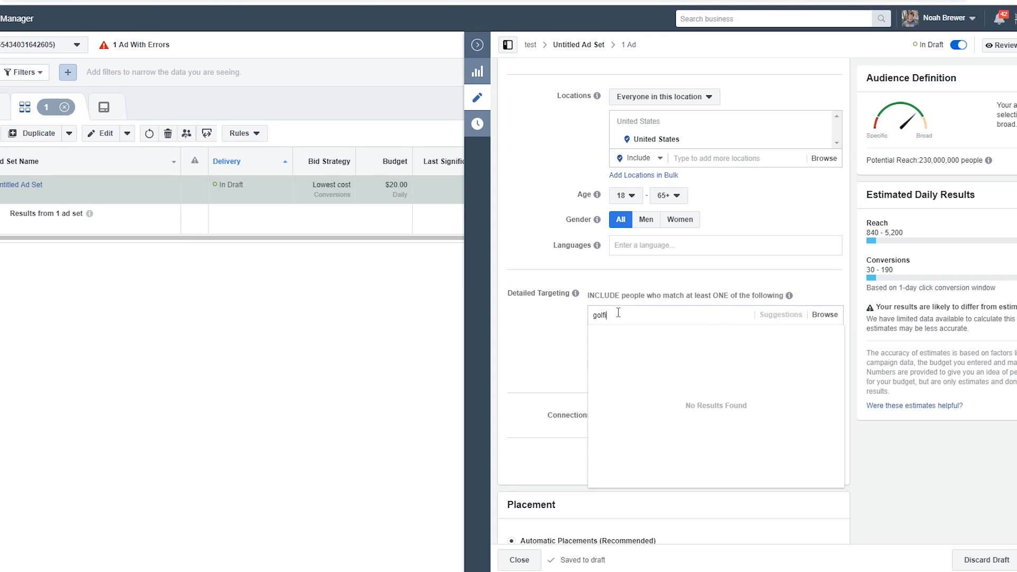
pyautogui.write(' club')
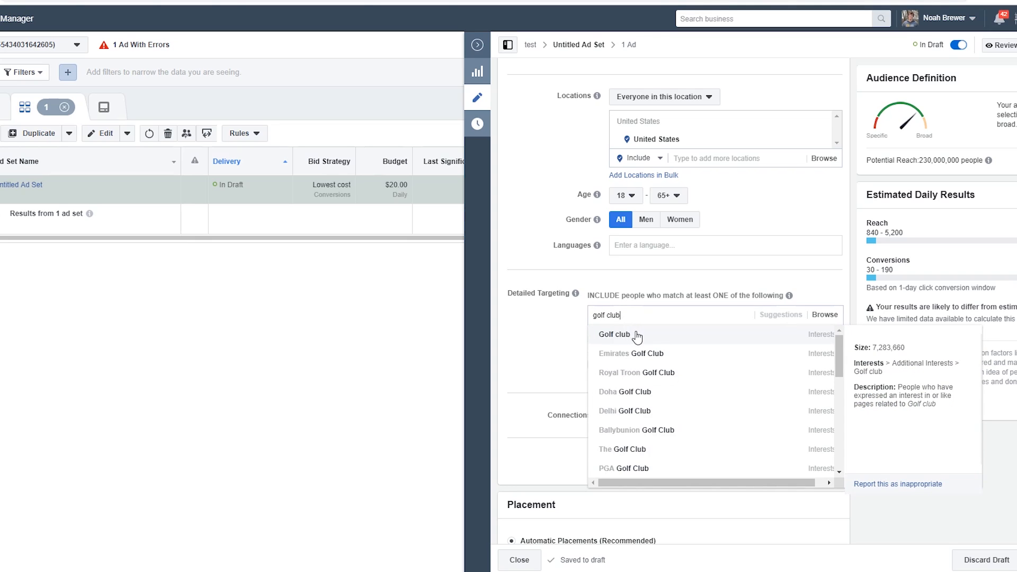
pyautogui.click(634, 337)
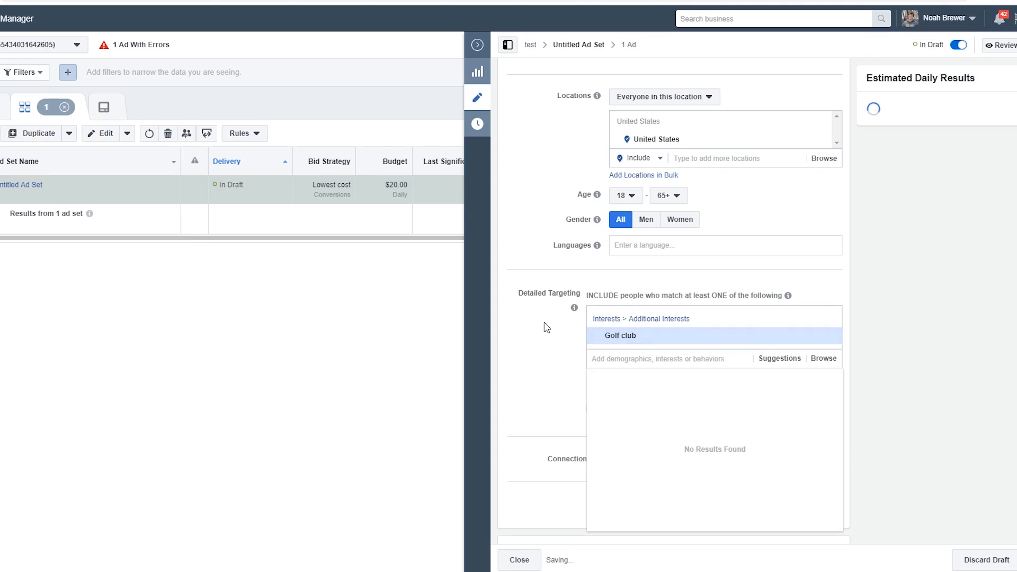
pyautogui.click(546, 326)
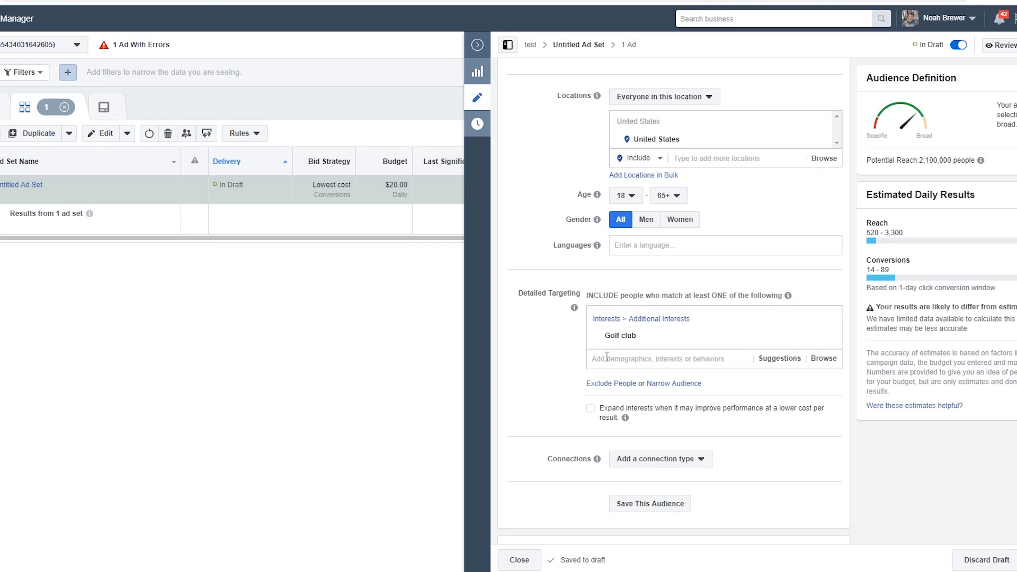
pyautogui.click(667, 384)
pyautogui.click(615, 404)
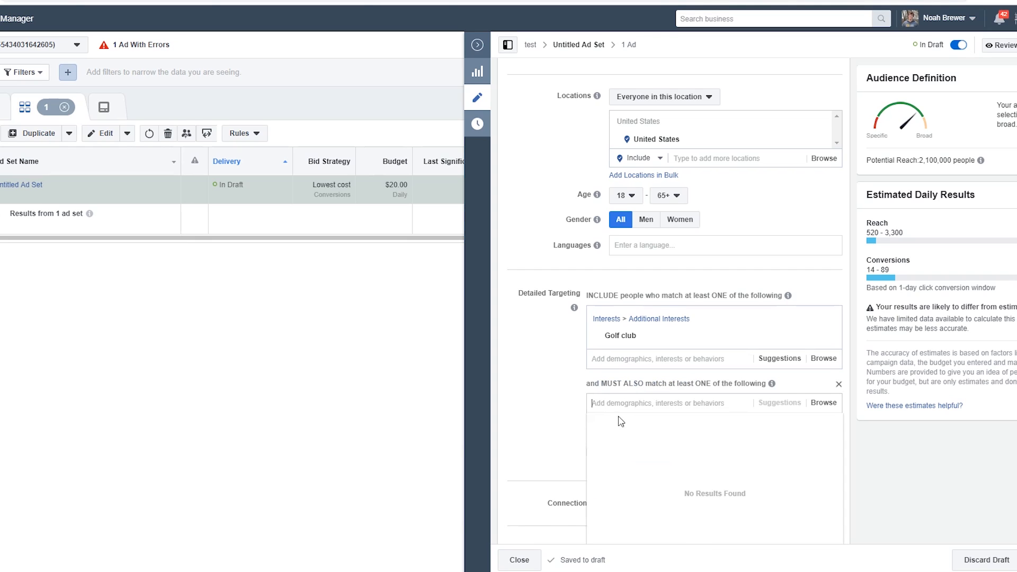
pyautogui.click(527, 375)
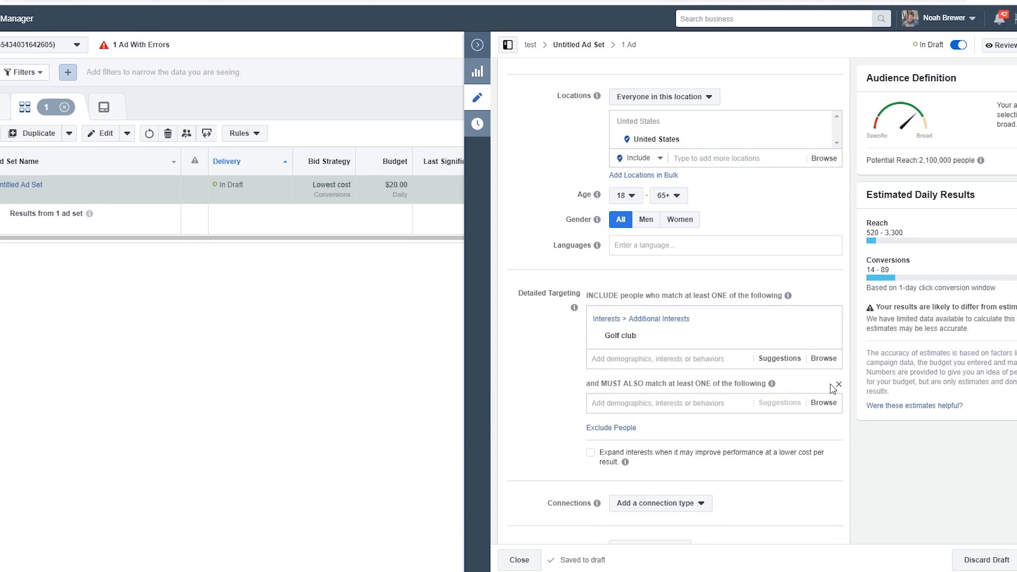
pyautogui.click(839, 384)
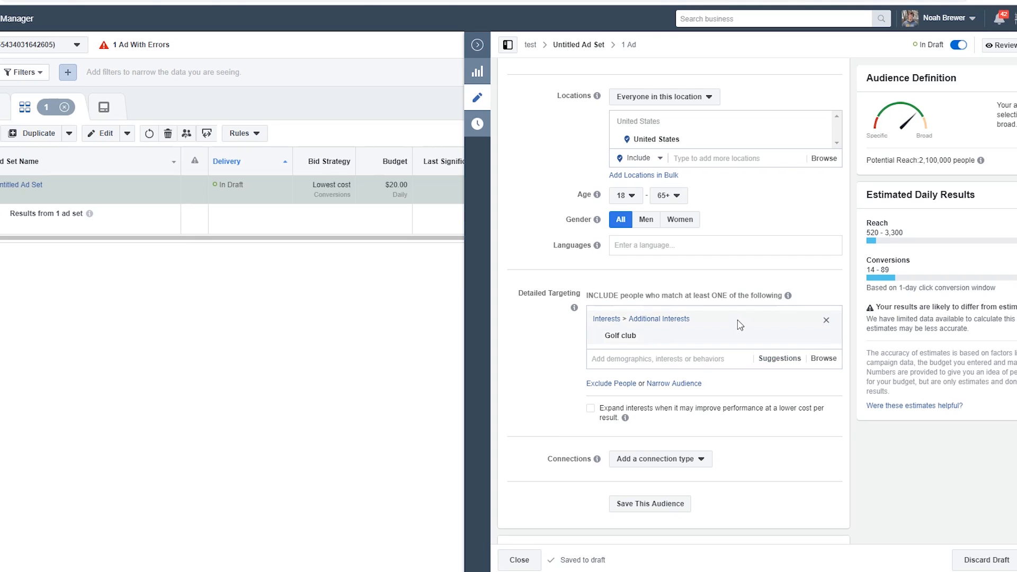
# - Remove the Golf club interest from the detailed targeting and add the Golf sports interest instead
pyautogui.click(826, 320)
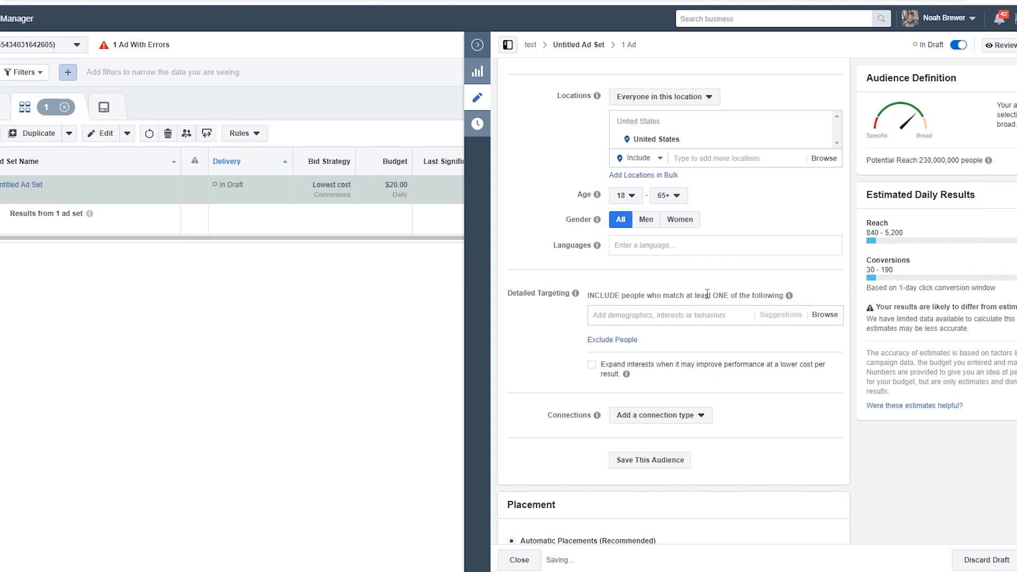
pyautogui.click(677, 314)
pyautogui.write('golf')
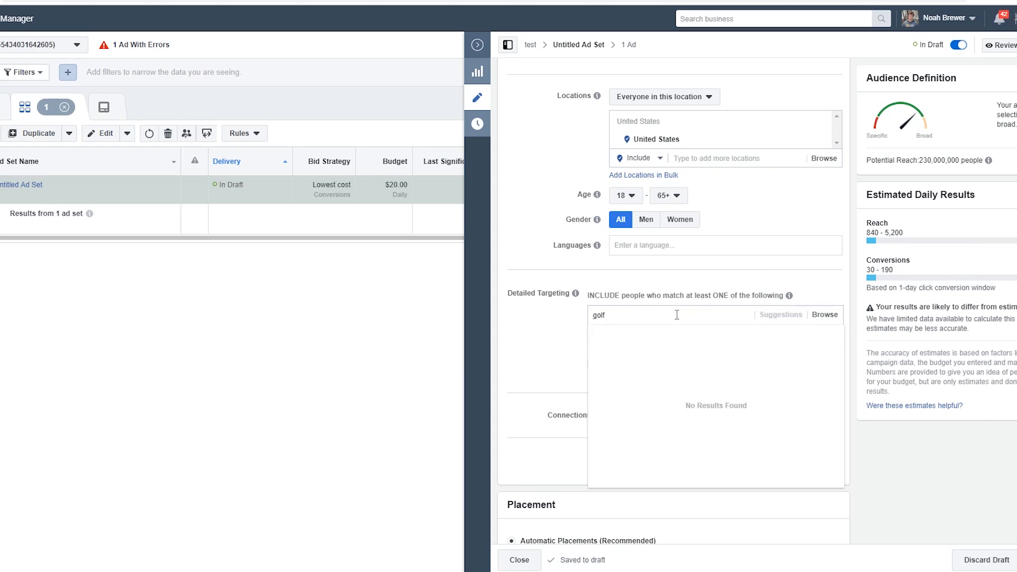
pyautogui.click(624, 344)
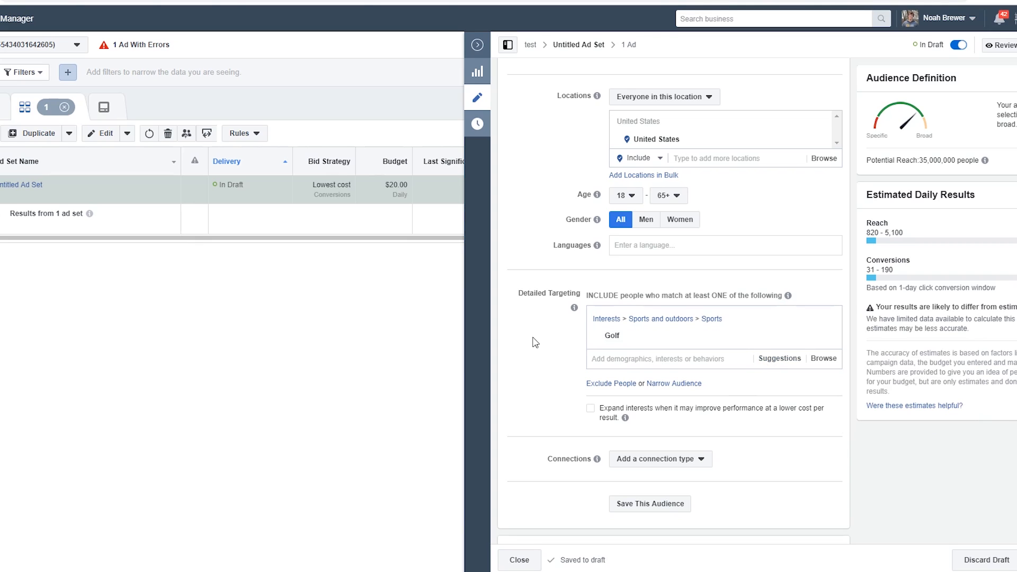
# - Add the Golf club interest to the detailed targeting and remove the Golf interest
pyautogui.click(685, 360)
pyautogui.write('go')
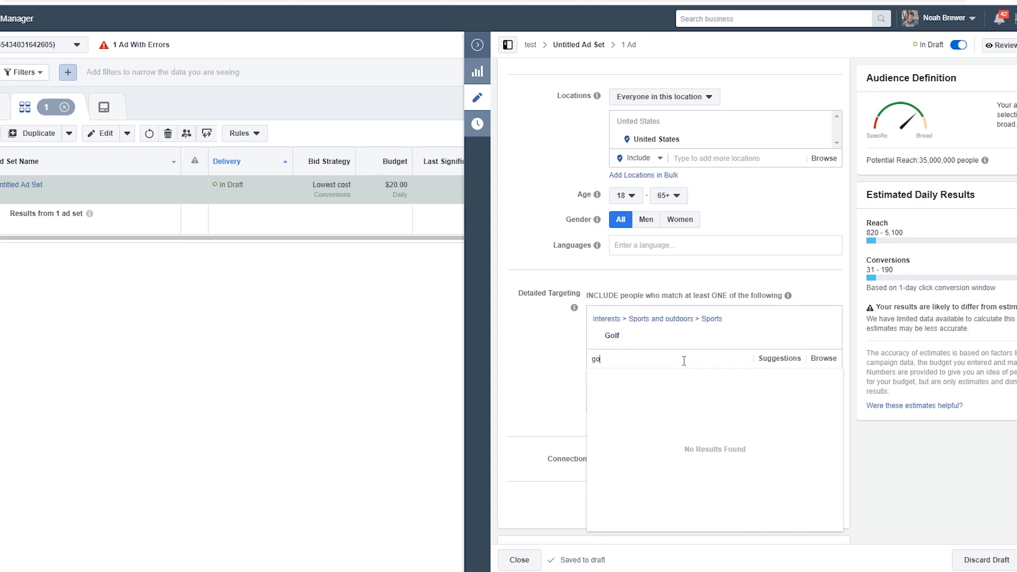
pyautogui.write('lf club')
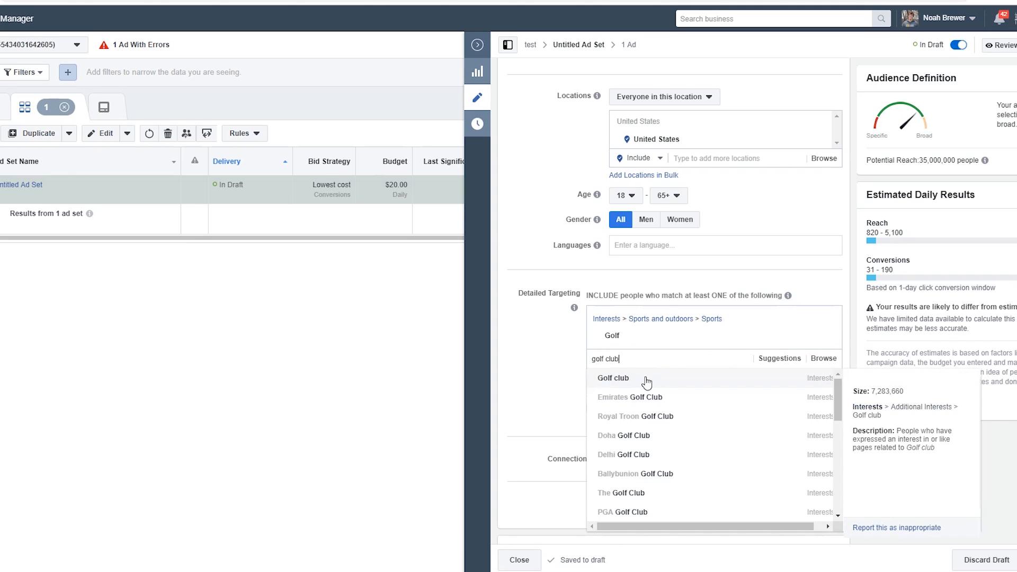
pyautogui.click(648, 382)
pyautogui.click(826, 356)
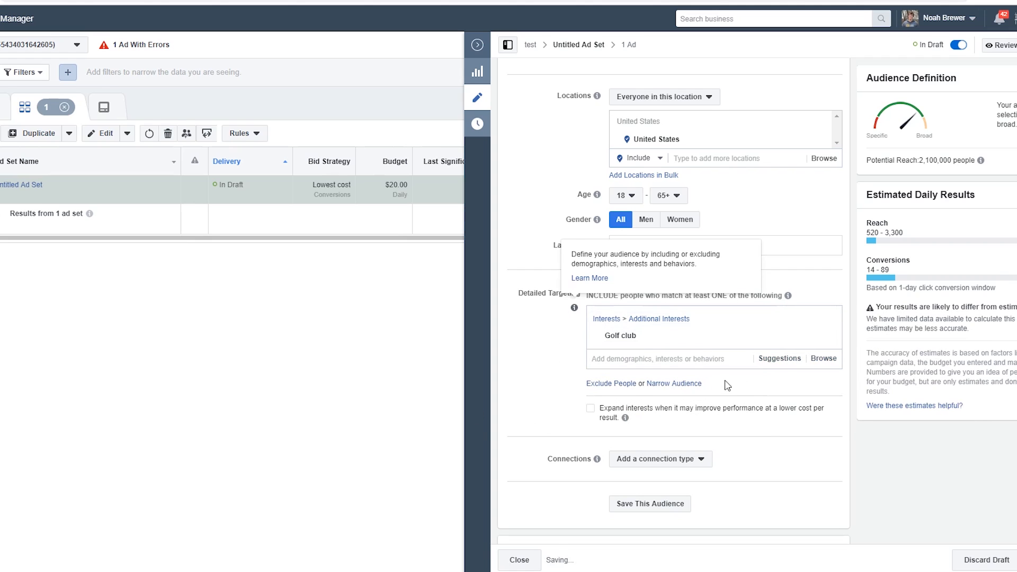
# - Examine the full list of suggested interests, job titles and behaviors related to Golf club
pyautogui.click(777, 359)
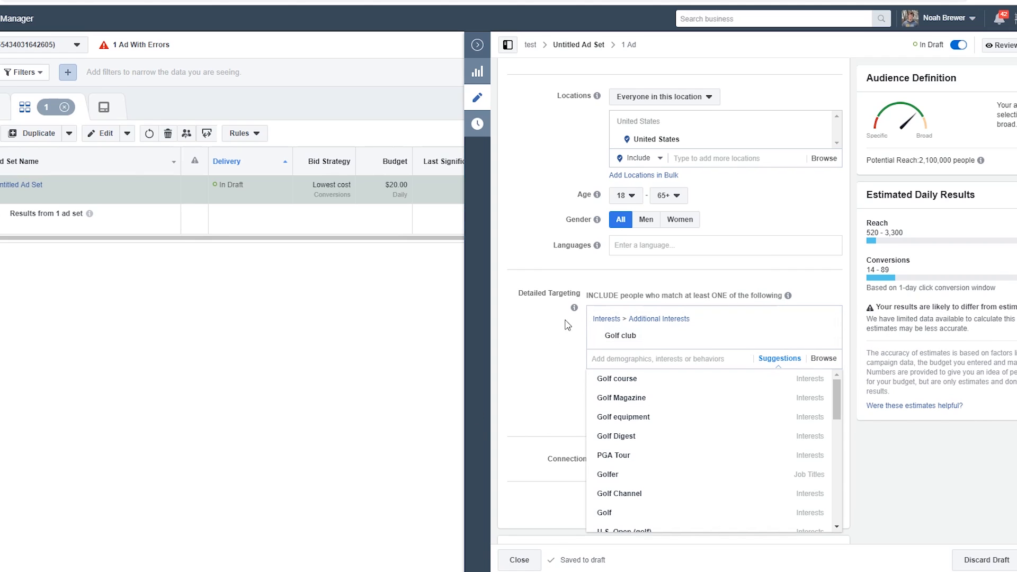
pyautogui.scroll(-2, 567, 325)
pyautogui.scroll(1, 568, 326)
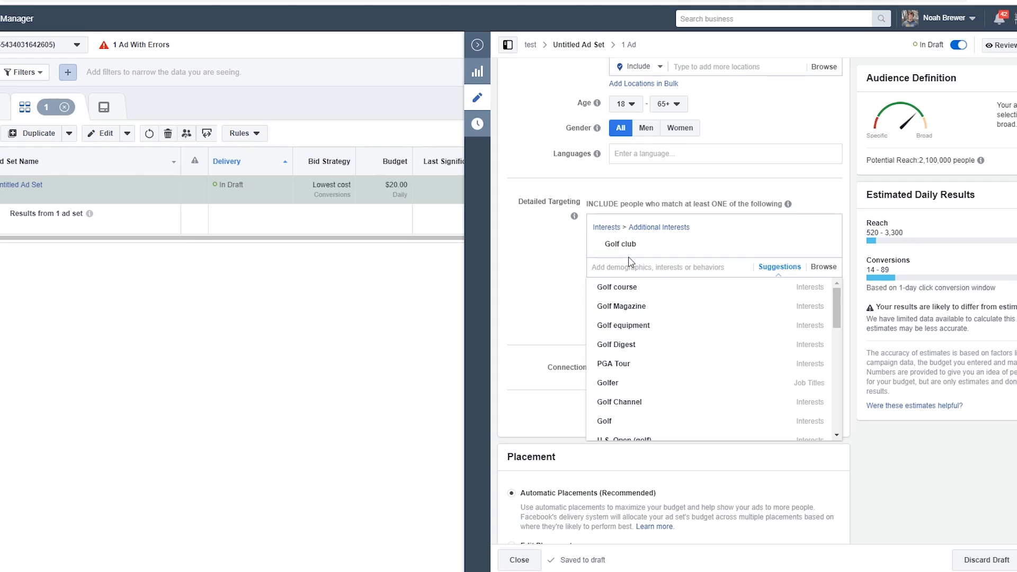
pyautogui.scroll(-5, 659, 339)
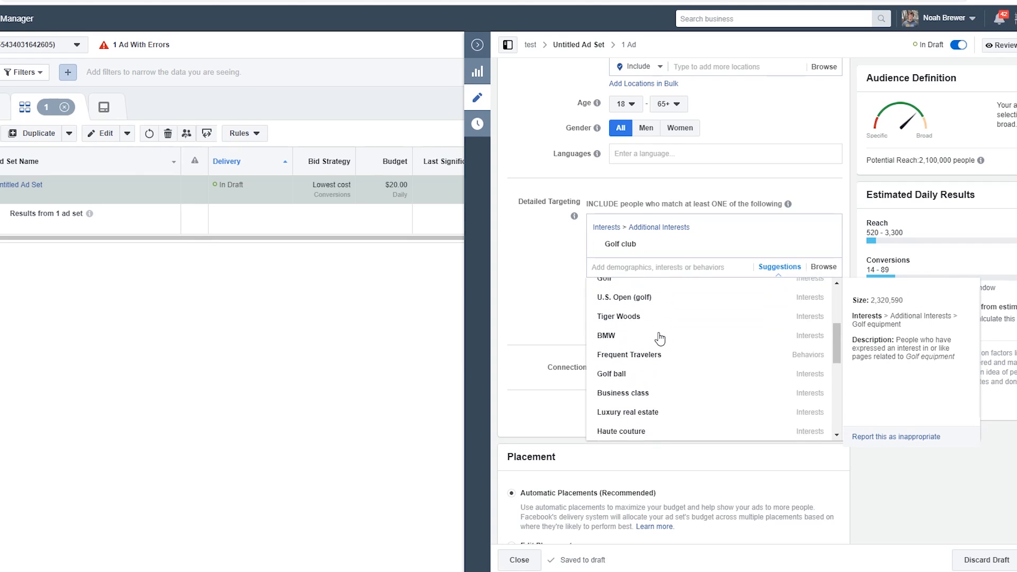
pyautogui.scroll(-3, 660, 339)
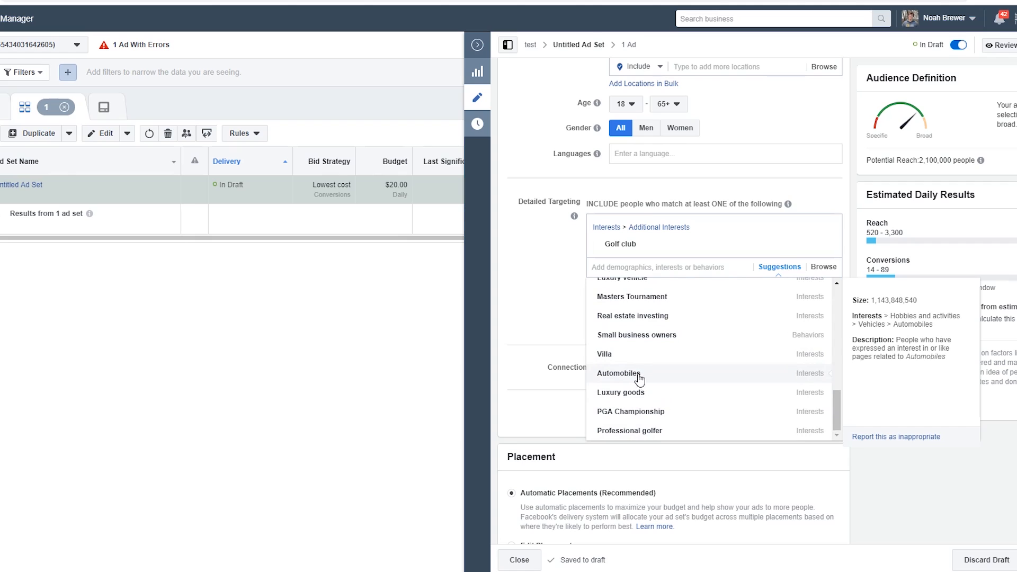
pyautogui.scroll(5, 646, 326)
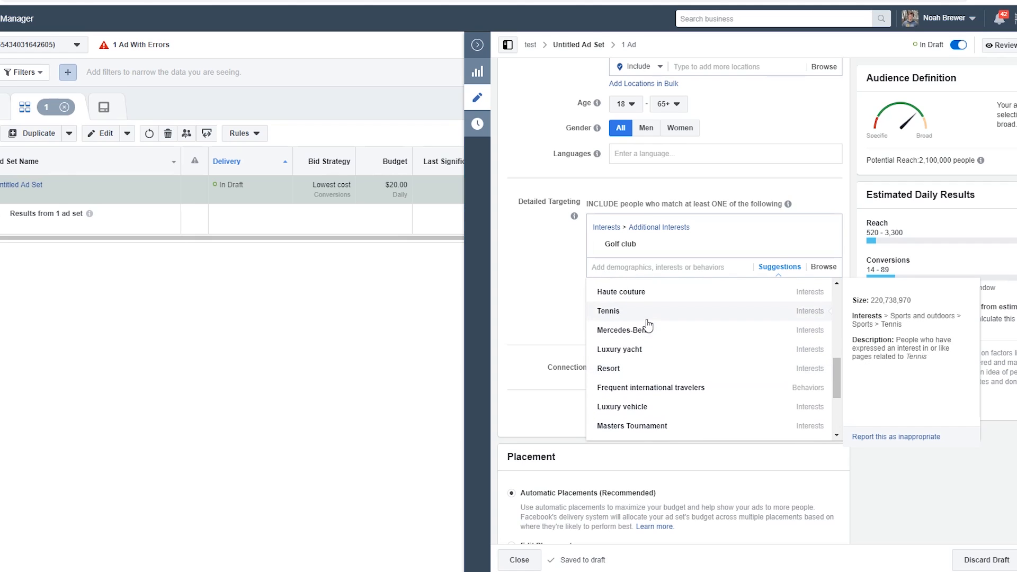
pyautogui.scroll(5, 663, 405)
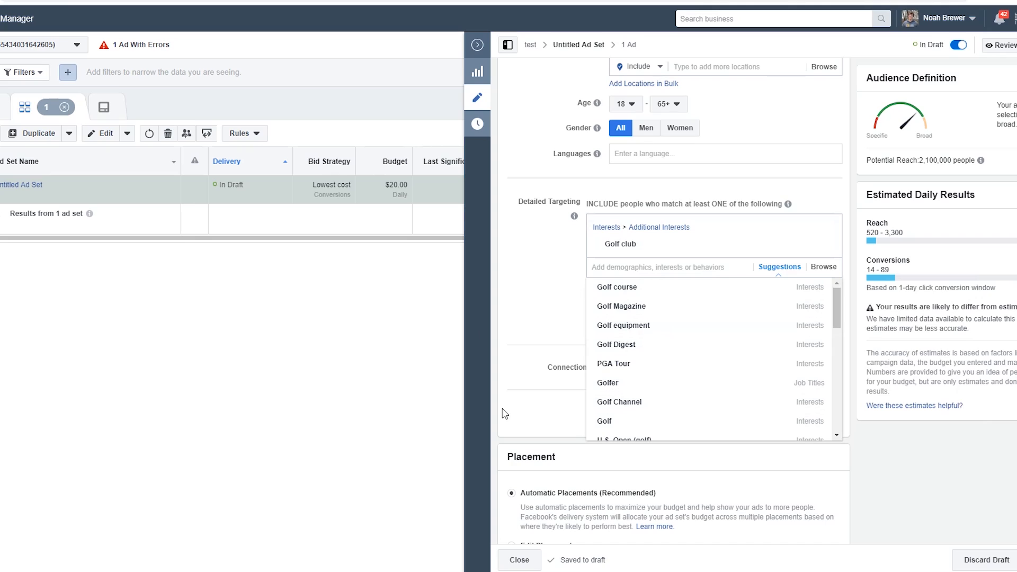
pyautogui.scroll(-10, 651, 421)
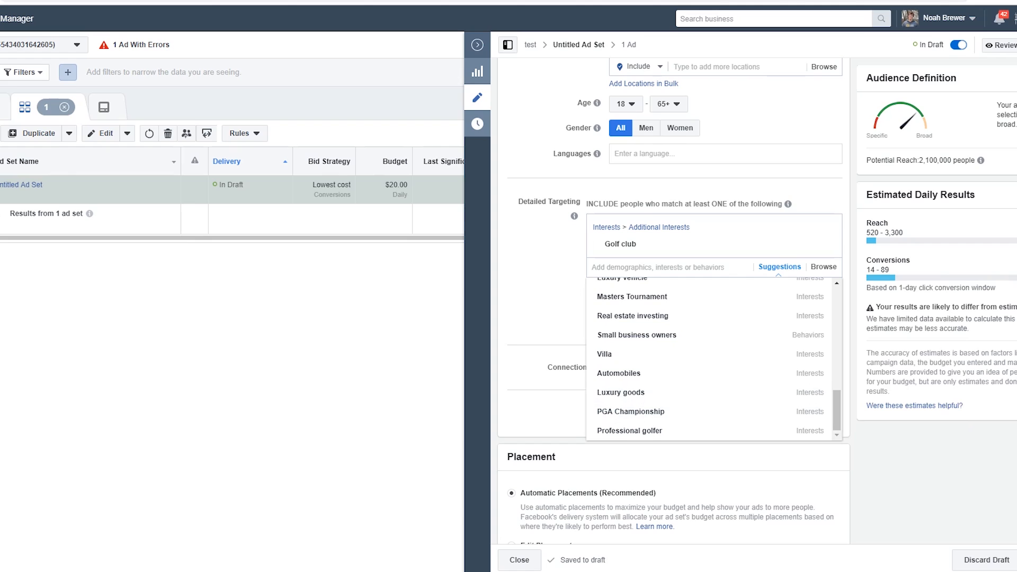
# - Search Google for "pga championship" in a new browser tab, read the event description, and return to Ads Manager
pyautogui.hotkey('ctrl', 't')
pyautogui.write('pga')
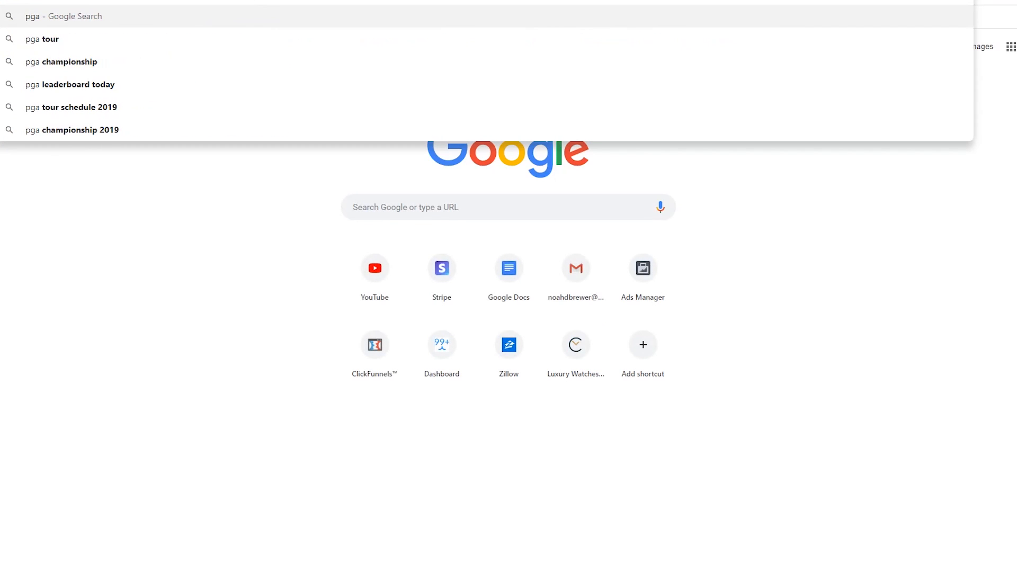
pyautogui.click(71, 65)
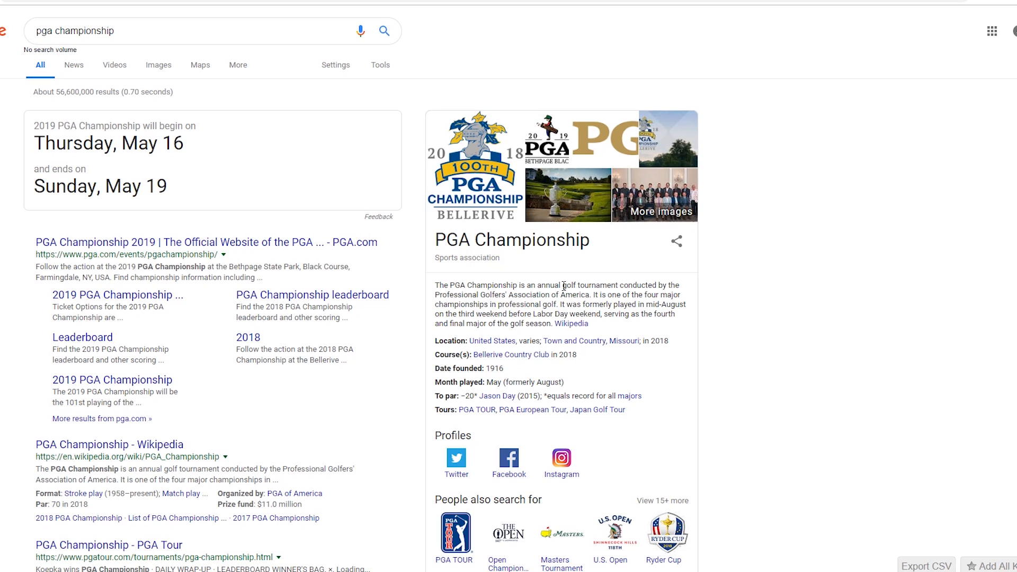
pyautogui.moveTo(562, 285); pyautogui.dragTo(569, 314)
pyautogui.moveTo(439, 295); pyautogui.dragTo(606, 296)
pyautogui.click(641, 298)
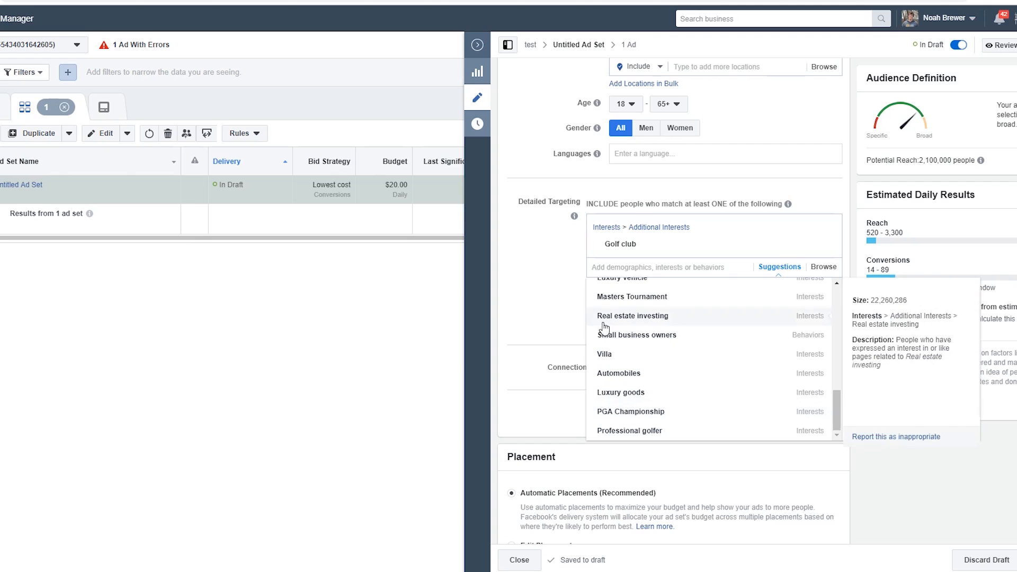
# - Add the suggested Golf course interest to the detailed targeting and remove the Golf club interest
pyautogui.scroll(5, 686, 355)
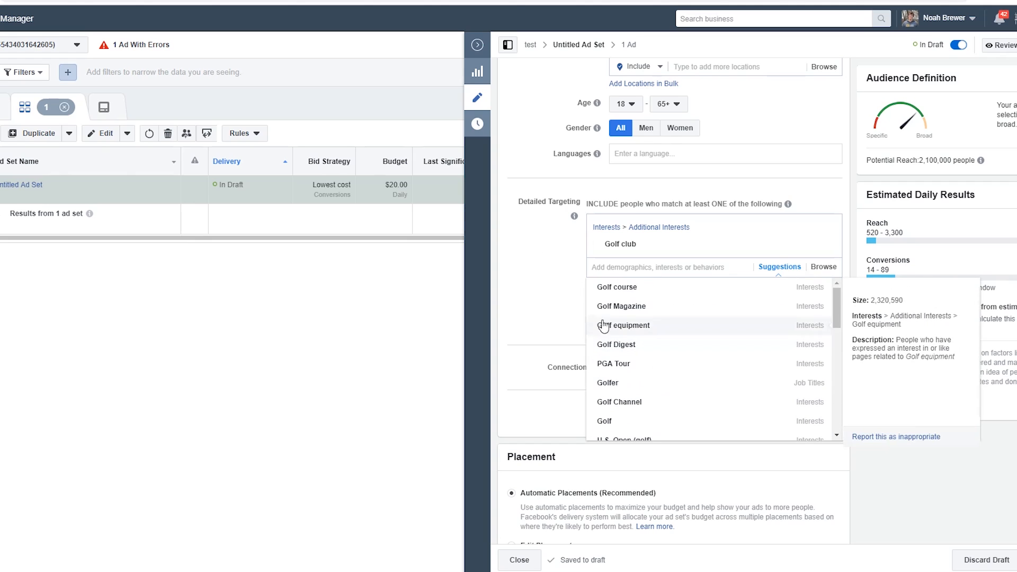
pyautogui.click(638, 287)
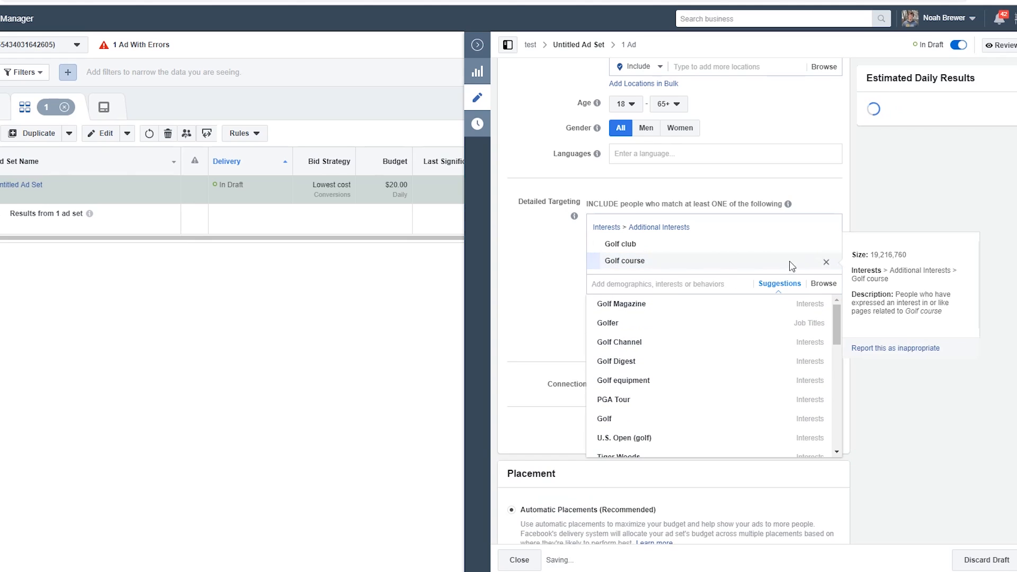
pyautogui.click(831, 244)
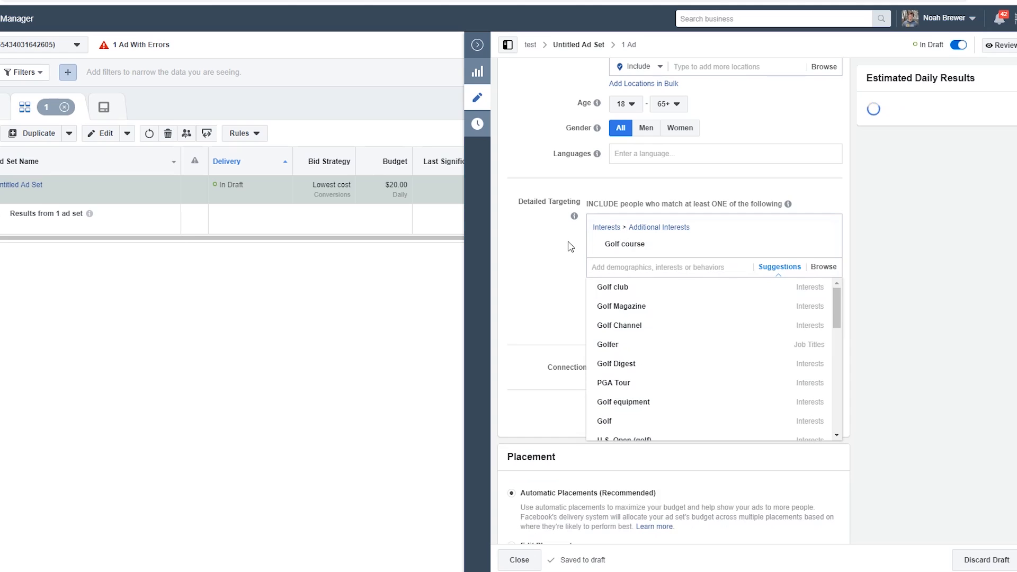
pyautogui.click(570, 247)
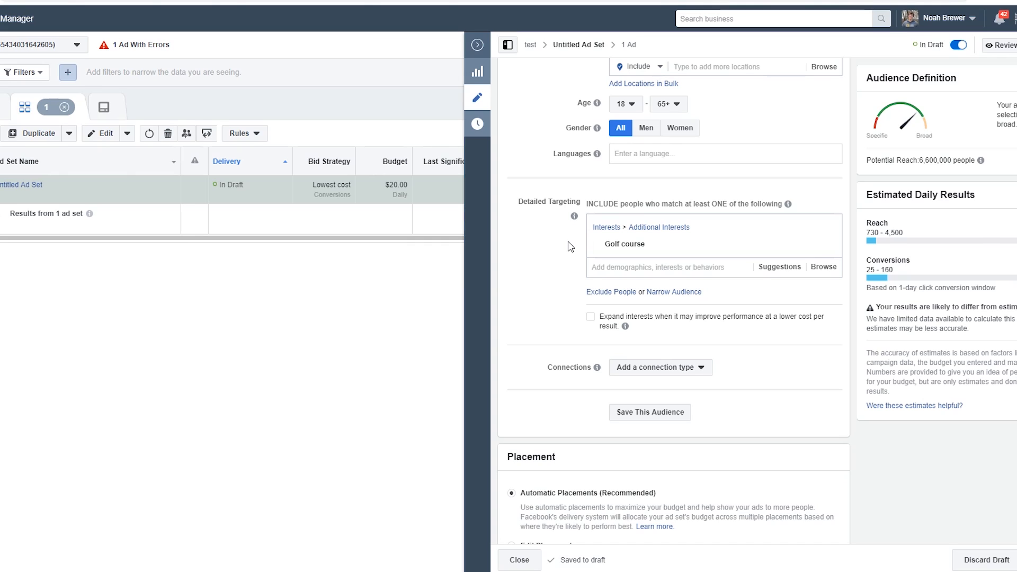
# - Examine the suggested interests, job titles and behaviors related to Golf course, including their audience sizes
pyautogui.click(763, 272)
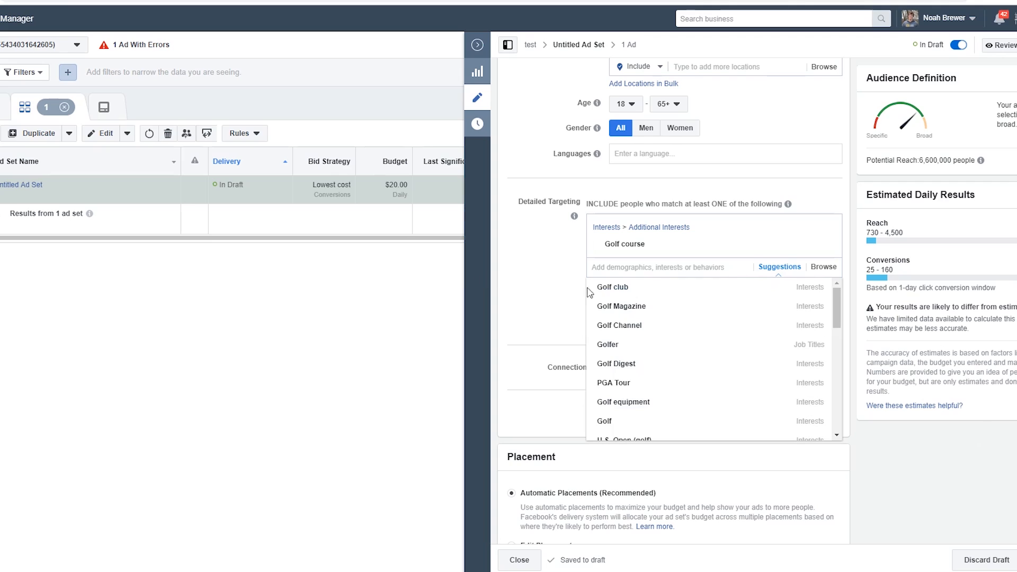
pyautogui.moveTo(639, 310)
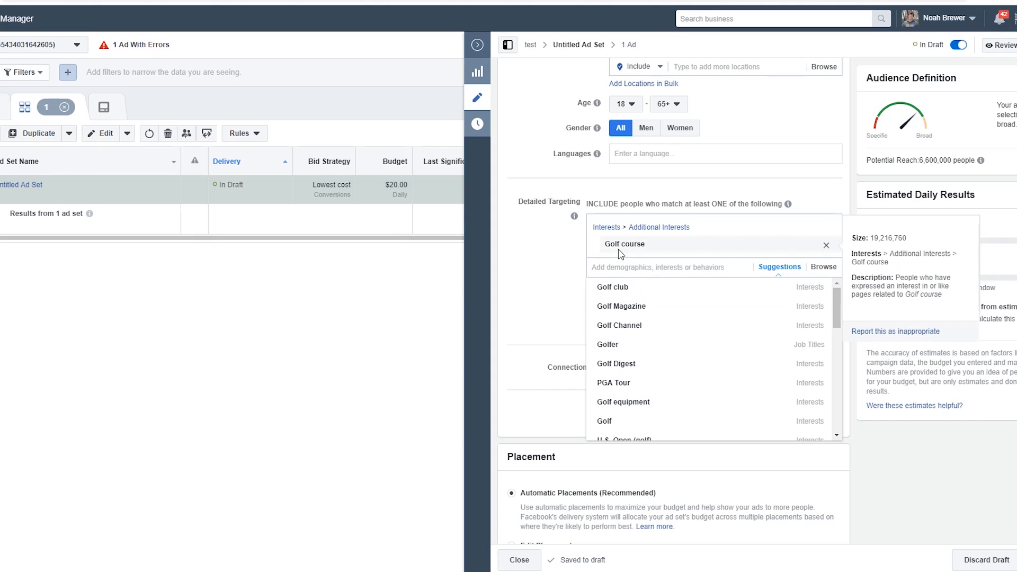
pyautogui.scroll(-3, 643, 339)
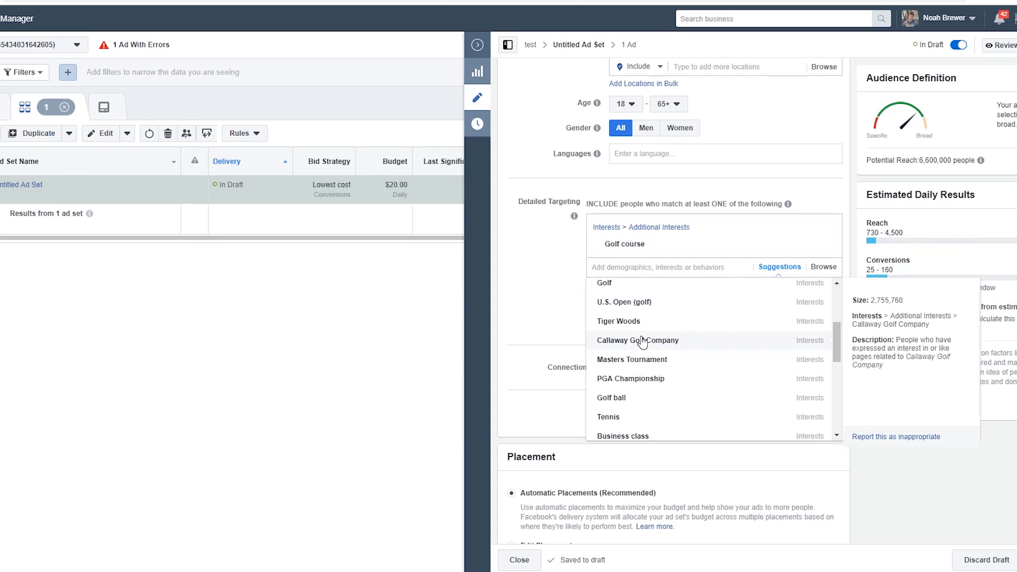
pyautogui.scroll(1, 643, 341)
pyautogui.scroll(2, 631, 309)
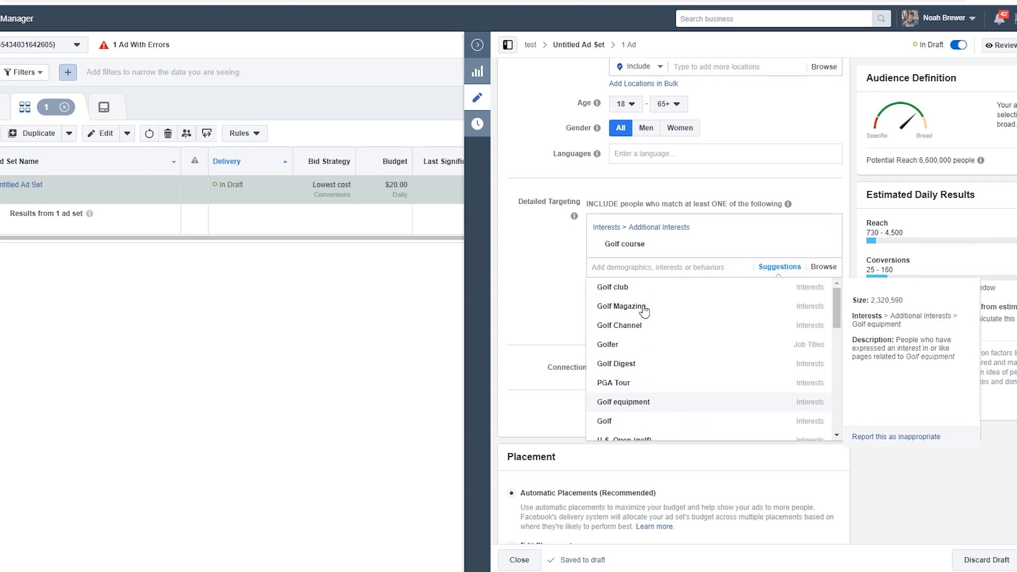
pyautogui.scroll(1, 618, 357)
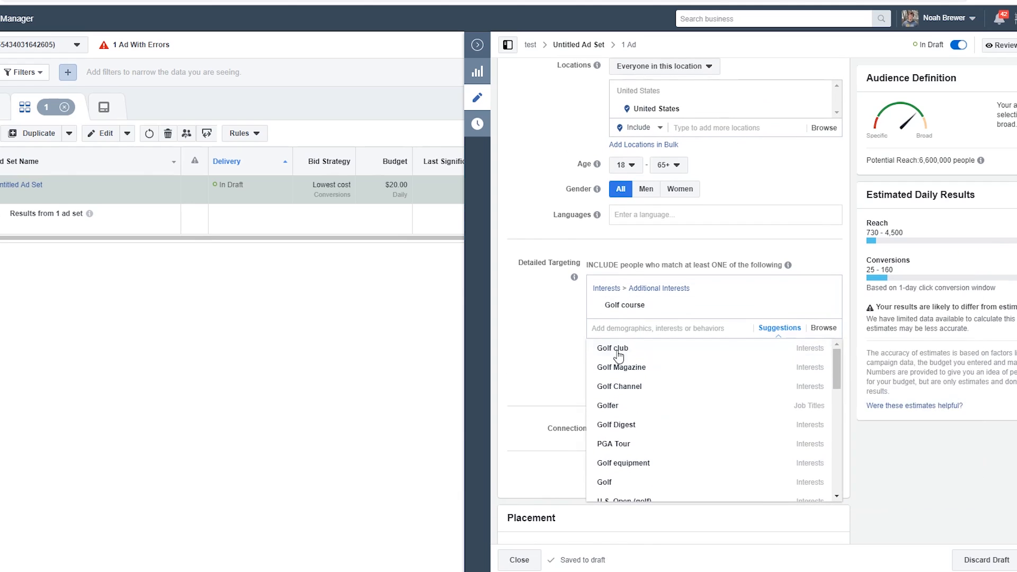
pyautogui.scroll(-2, 552, 359)
pyautogui.scroll(-1, 658, 316)
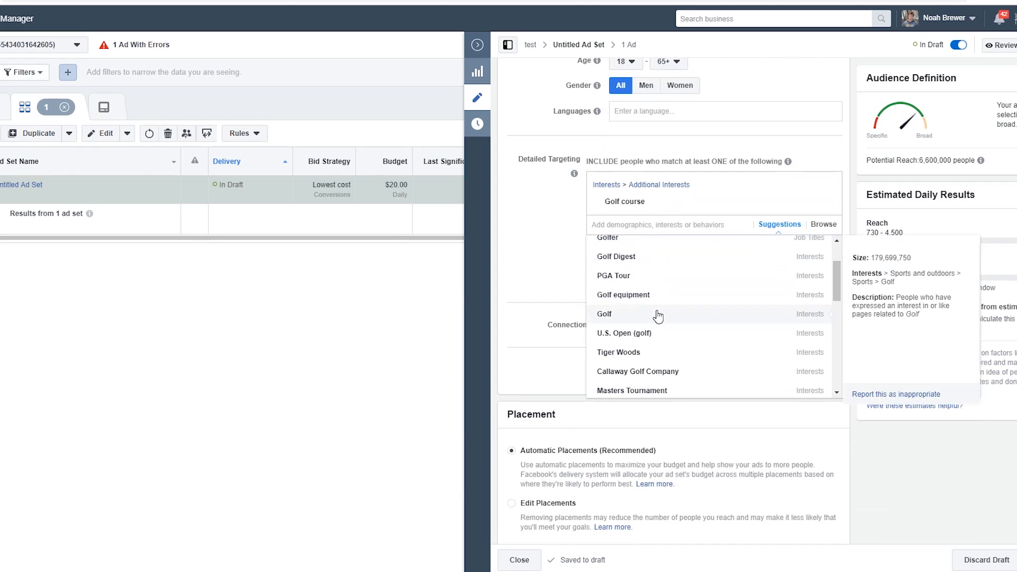
pyautogui.scroll(-1, 658, 316)
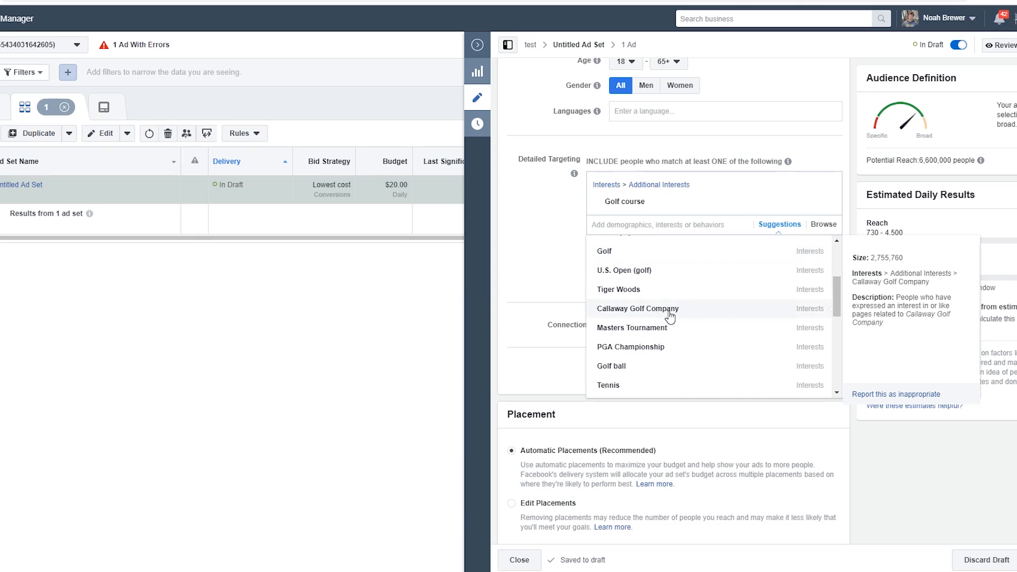
pyautogui.scroll(-3, 658, 340)
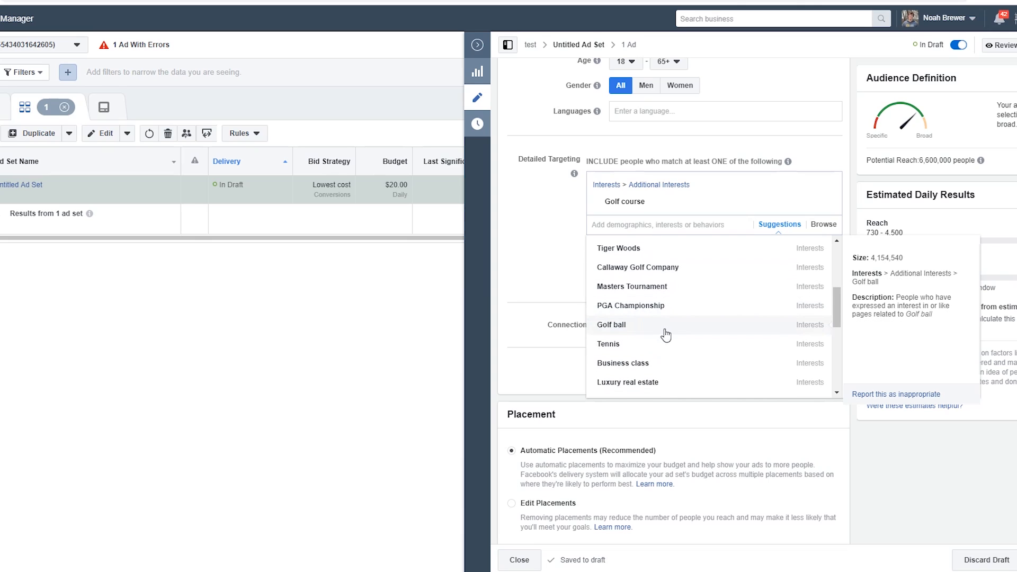
pyautogui.scroll(-1, 666, 336)
pyautogui.scroll(1, 670, 313)
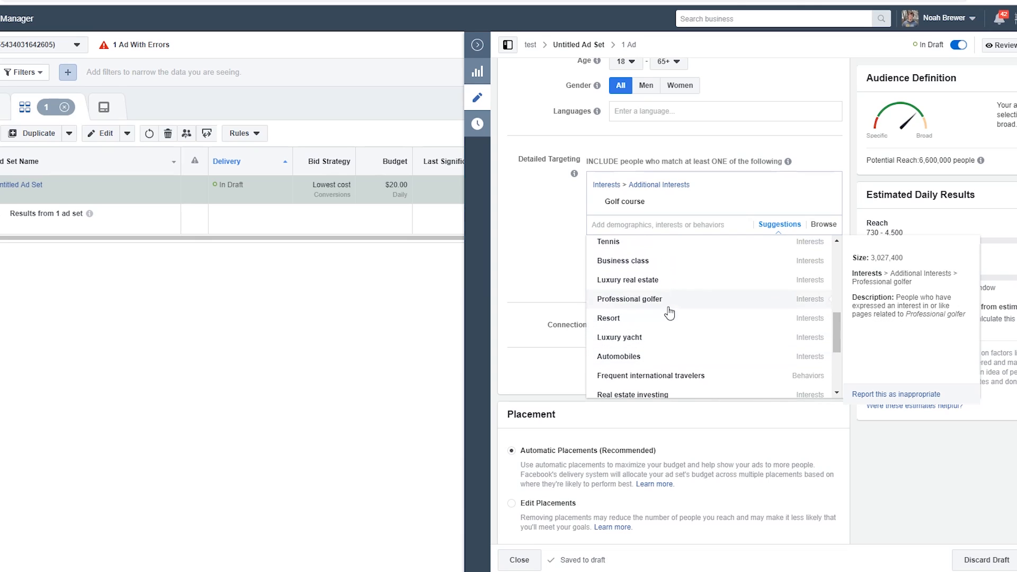
pyautogui.scroll(-2, 663, 366)
pyautogui.scroll(6, 663, 371)
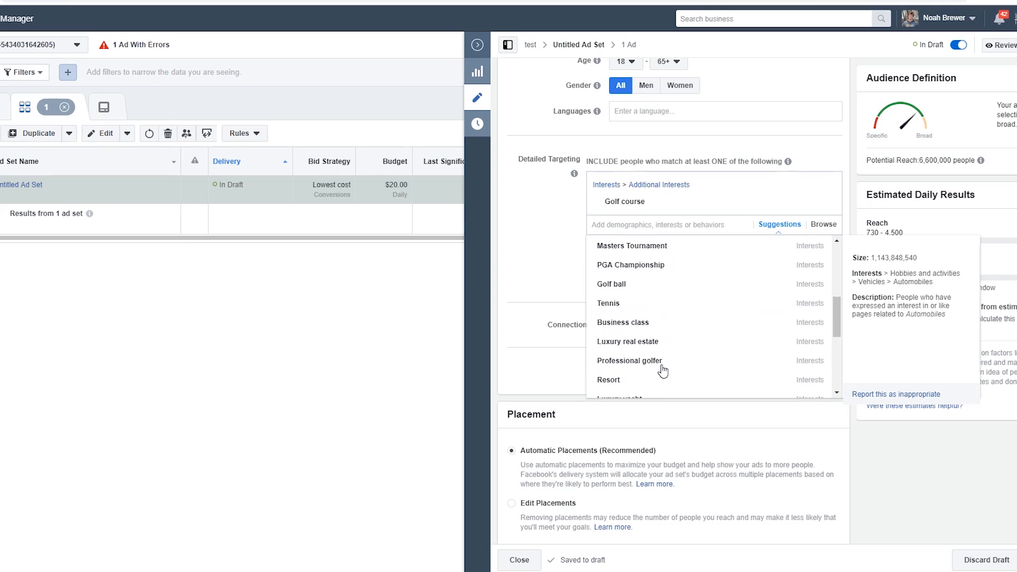
pyautogui.scroll(1, 663, 371)
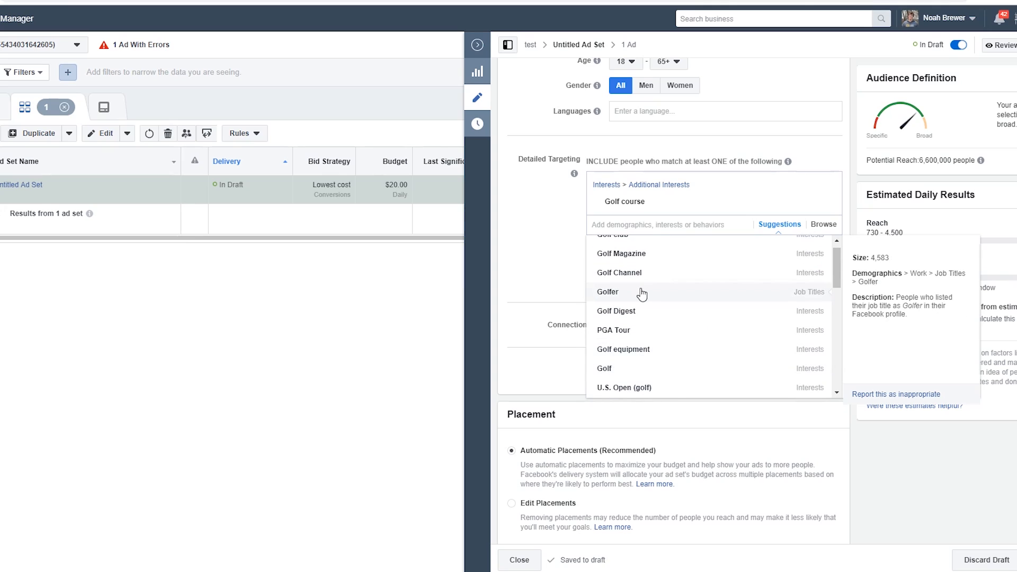
pyautogui.scroll(1, 641, 302)
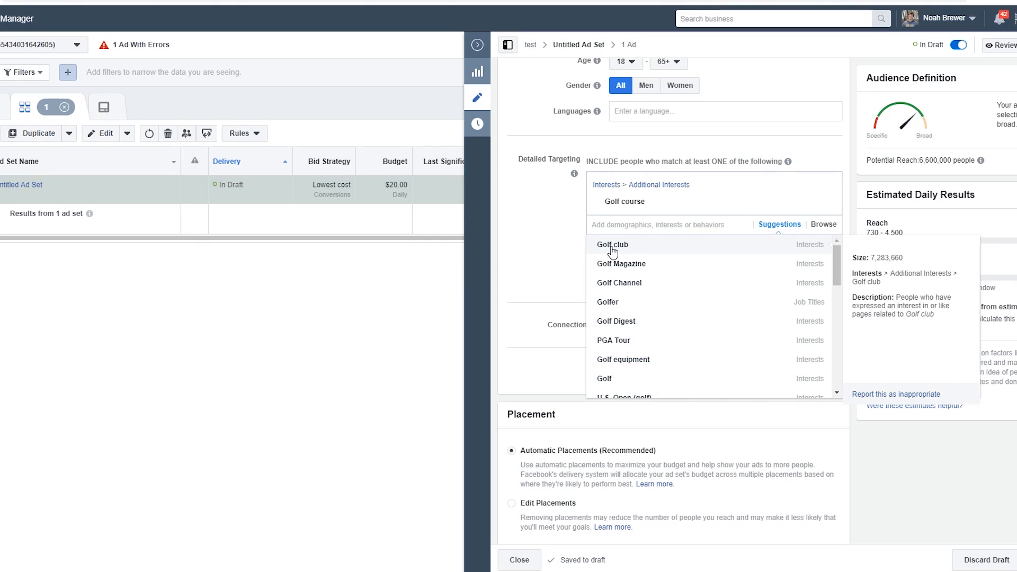
pyautogui.moveTo(639, 204)
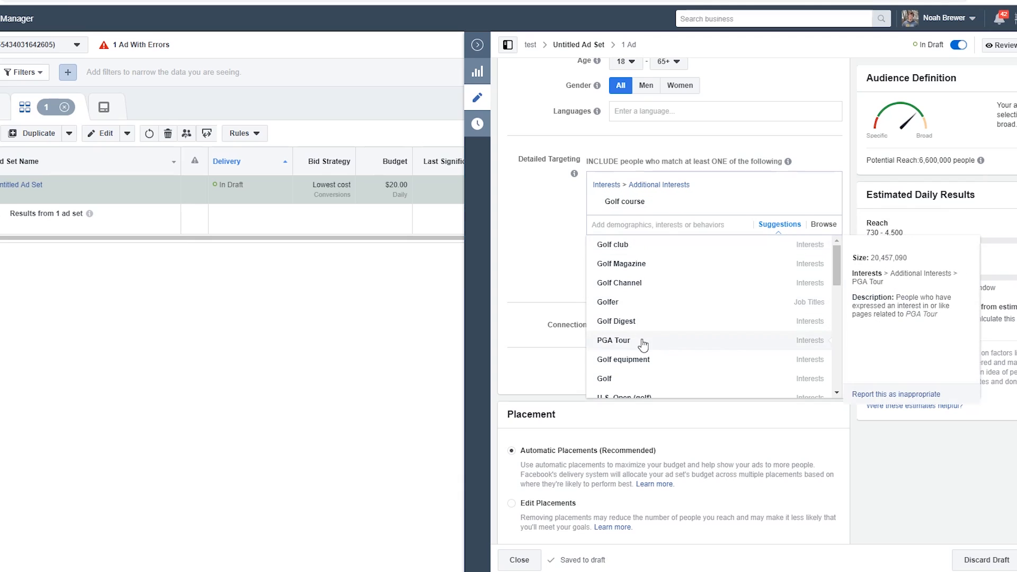
pyautogui.scroll(-2, 644, 344)
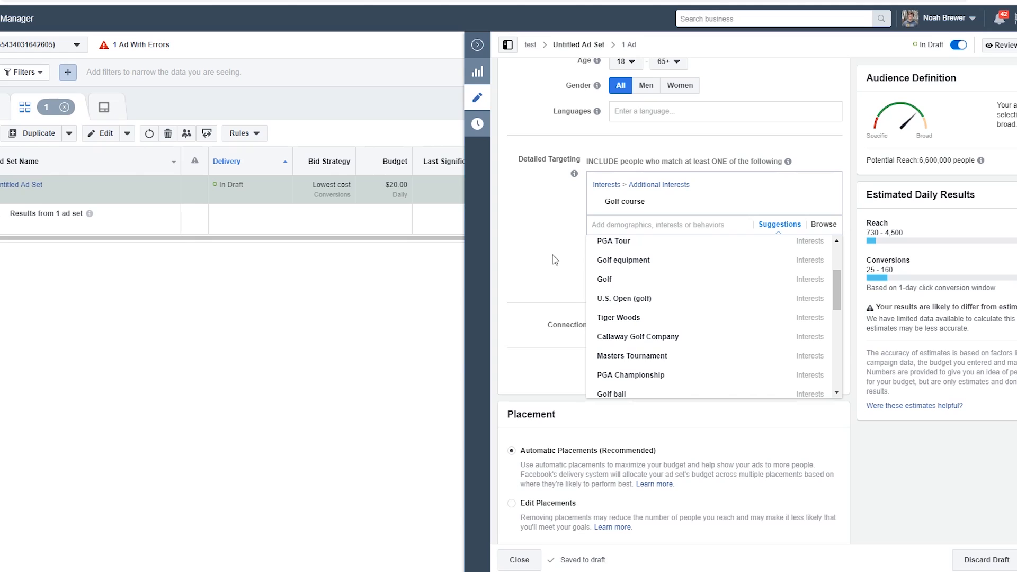
pyautogui.scroll(-2, 756, 341)
pyautogui.scroll(4, 758, 343)
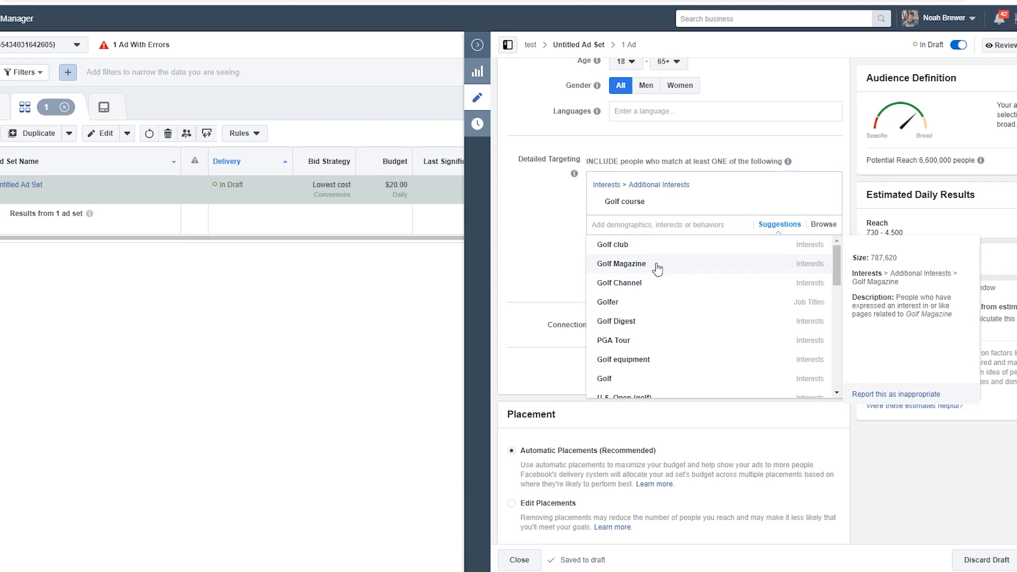
pyautogui.click(541, 257)
# - Copy the Golf course interest name from the detailed targeting and rename the ad set "Golf course" with it
pyautogui.moveTo(657, 201); pyautogui.dragTo(607, 202)
pyautogui.hotkey('ctrl', 'c')
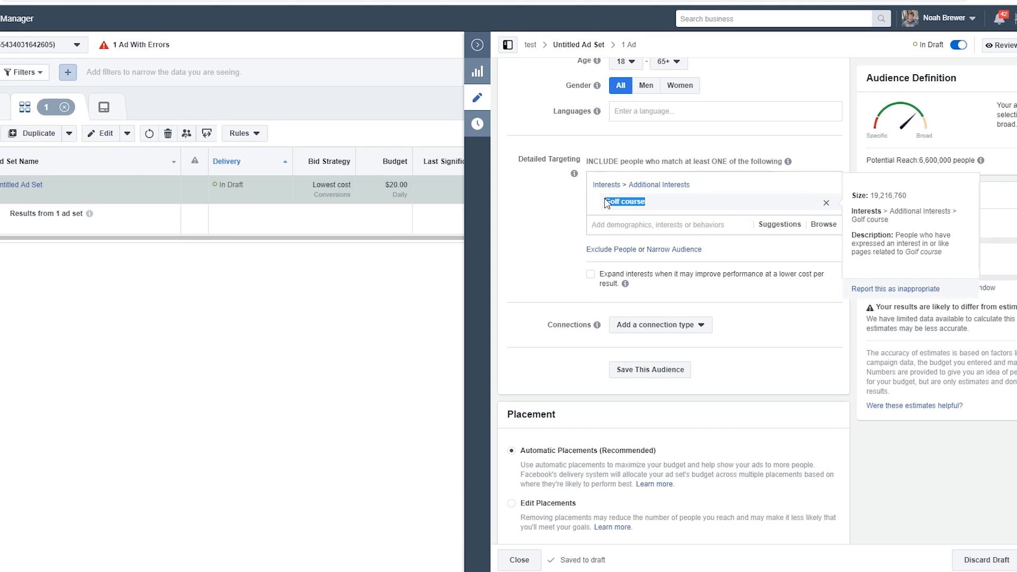
pyautogui.scroll(12, 504, 205)
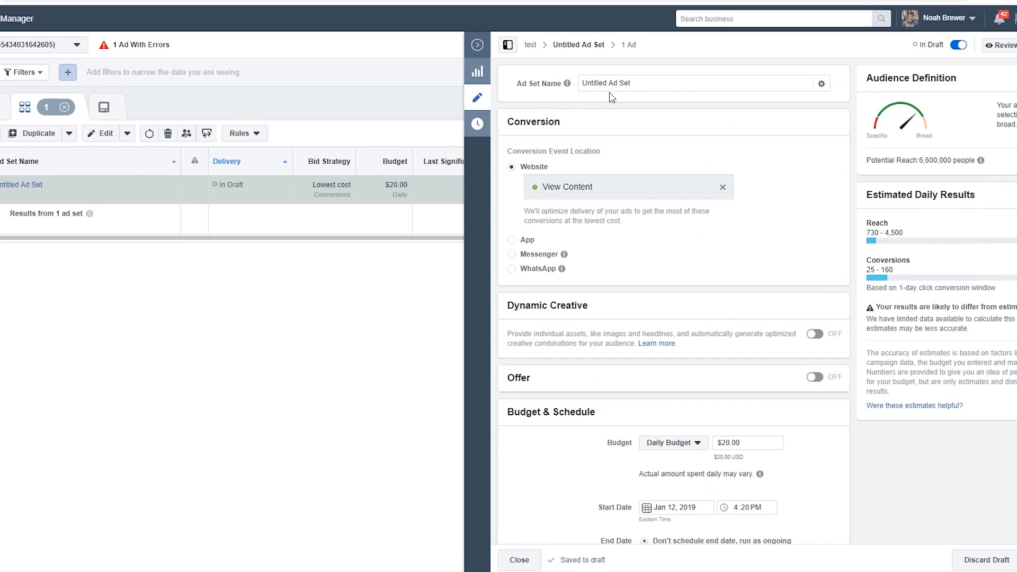
pyautogui.click(635, 83)
pyautogui.hotkey('ctrl', 'a')
pyautogui.hotkey('ctrl', 'v')
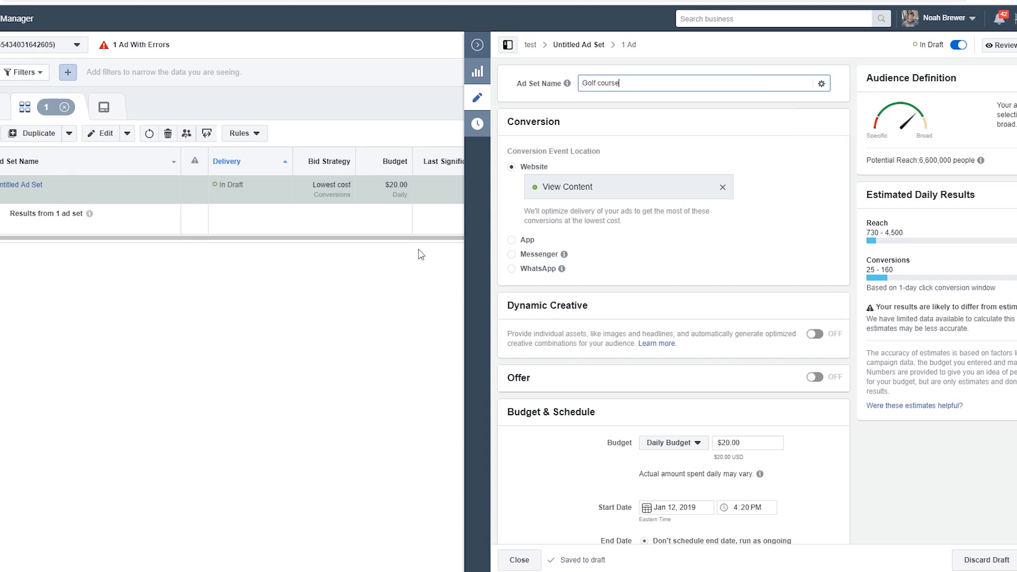
# - Close the ad set editor and make one duplicate of the Golf course ad set in the original campaign
pyautogui.click(527, 570)
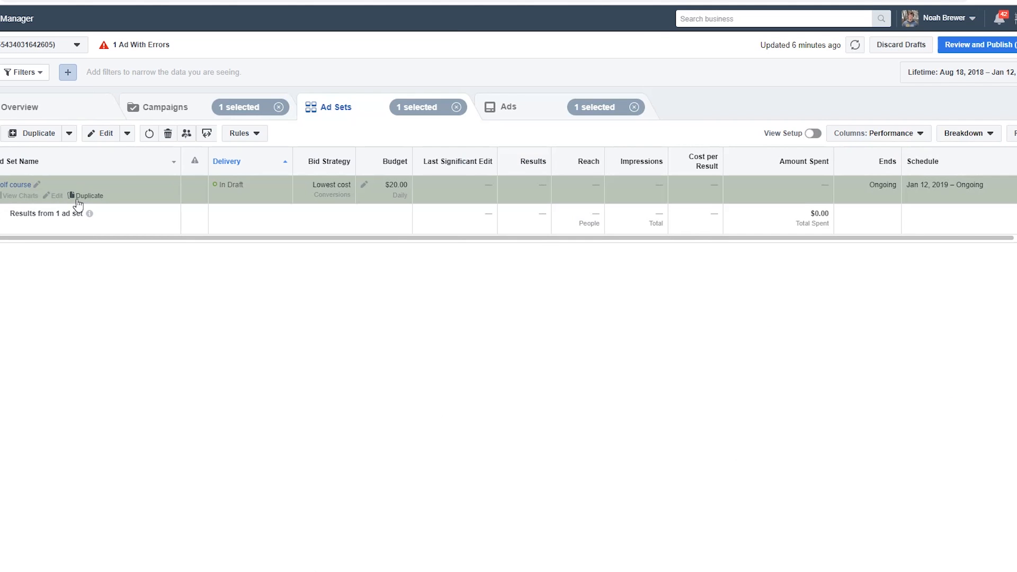
pyautogui.hotkey('ctrl', 'd')
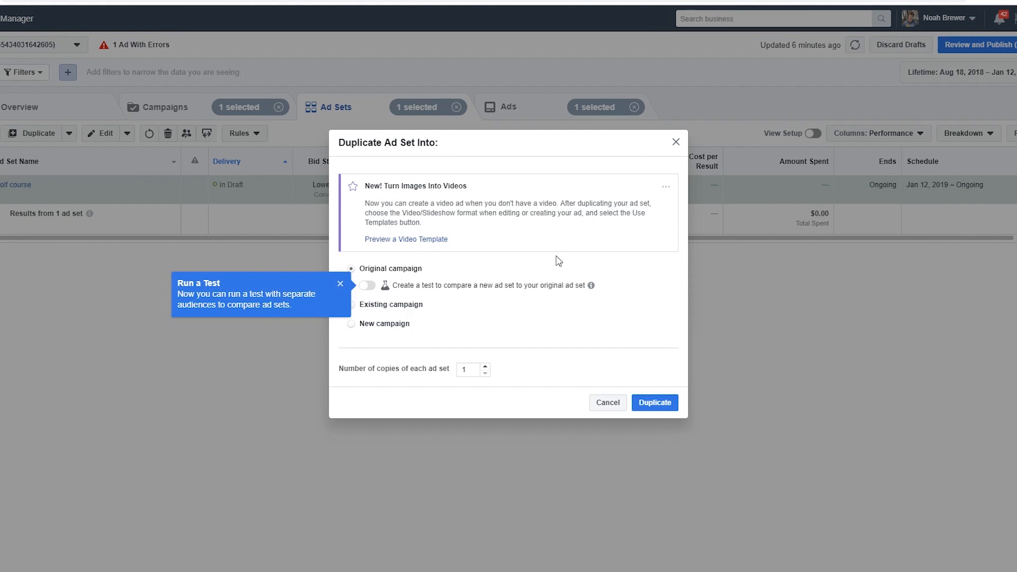
pyautogui.click(653, 373)
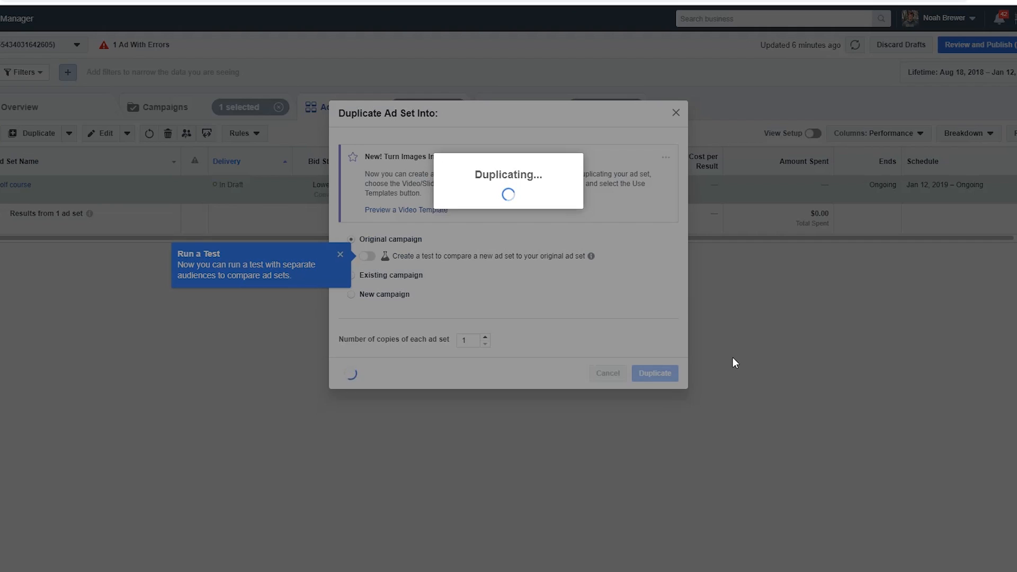
# - Review the detailed targeting suggestions in the duplicated Golf course ad set for another interest to target
pyautogui.scroll(-15, 725, 268)
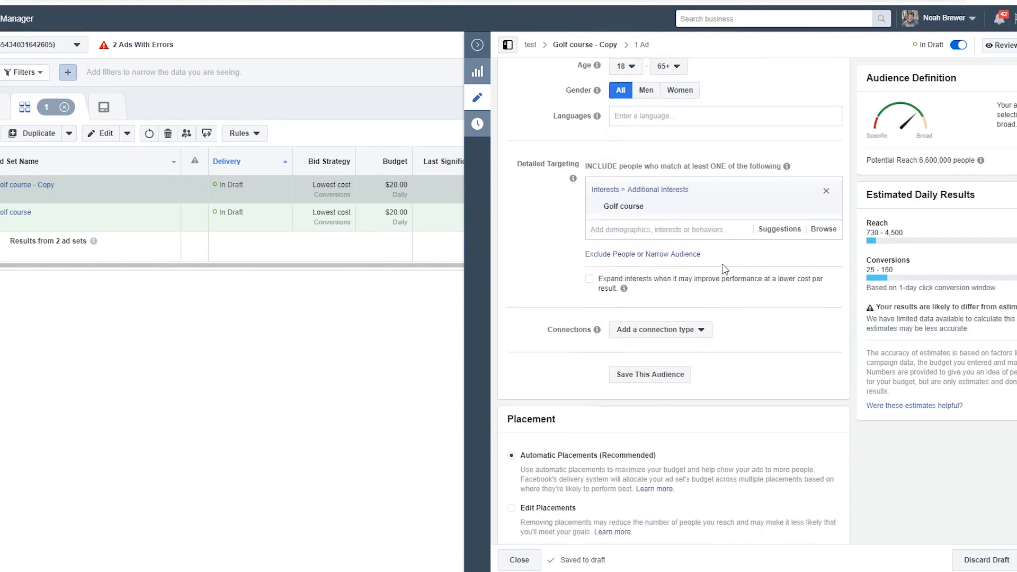
pyautogui.scroll(3, 737, 212)
pyautogui.scroll(3, 751, 210)
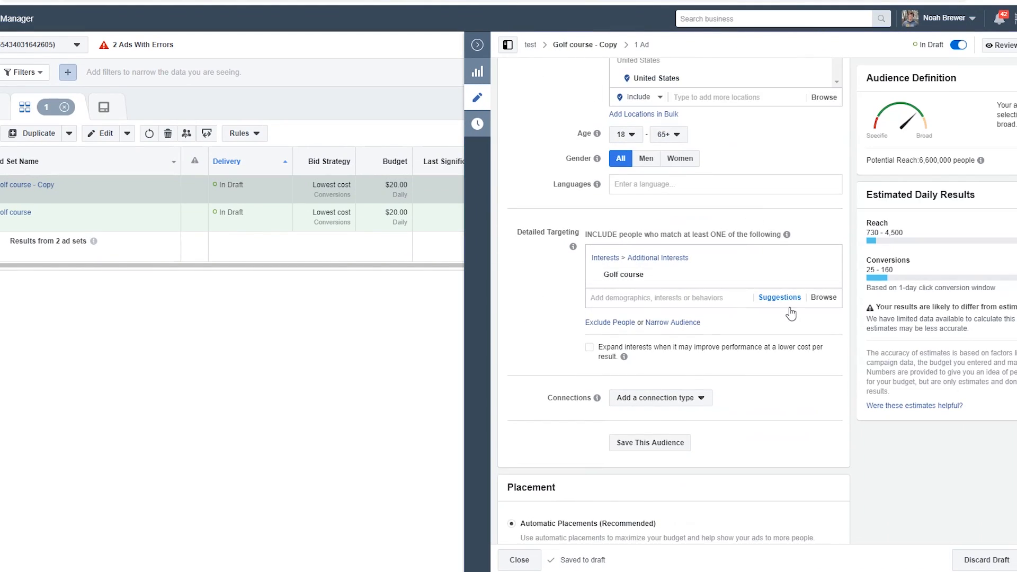
pyautogui.click(787, 299)
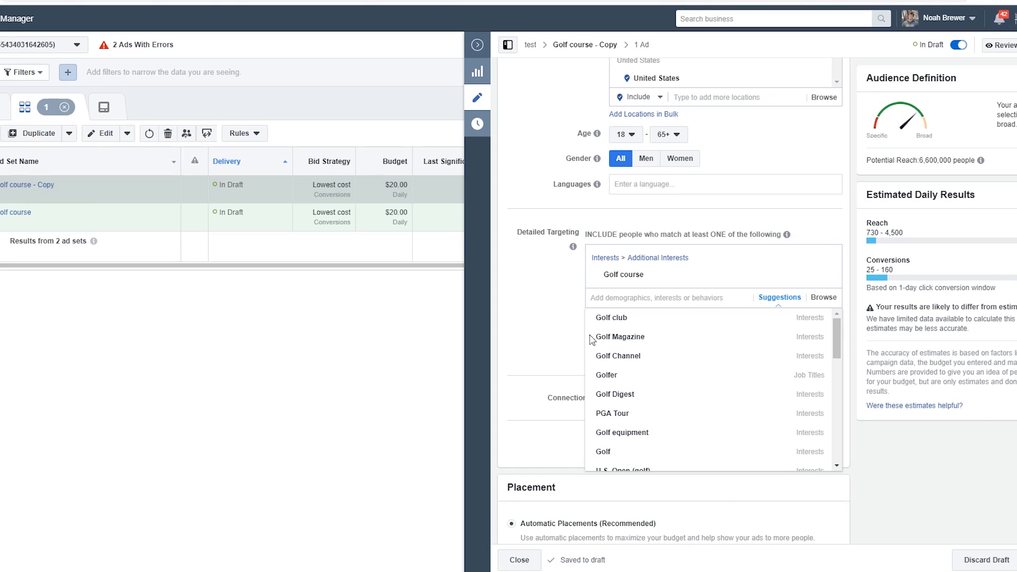
pyautogui.scroll(-4, 645, 434)
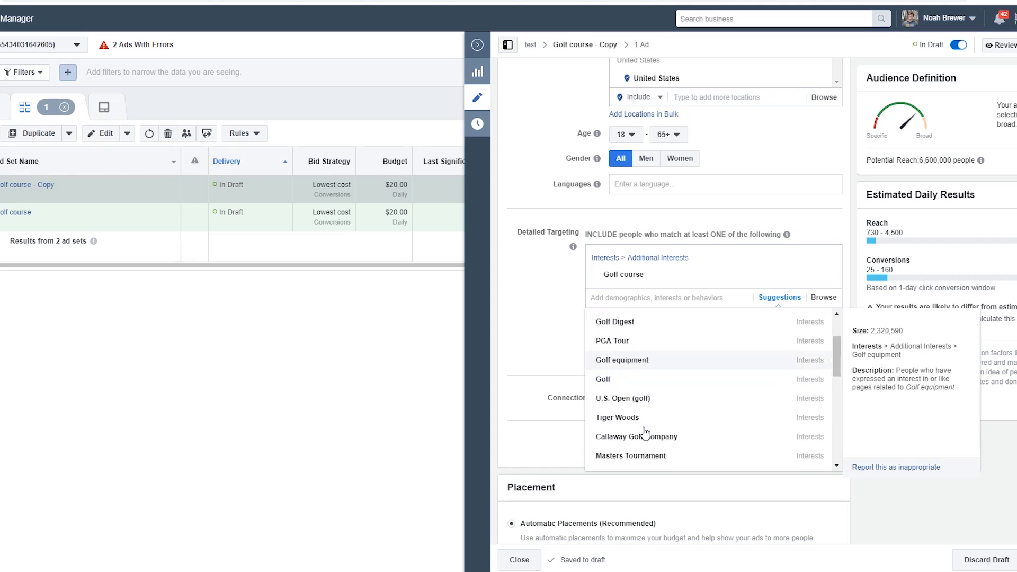
pyautogui.scroll(-2, 645, 434)
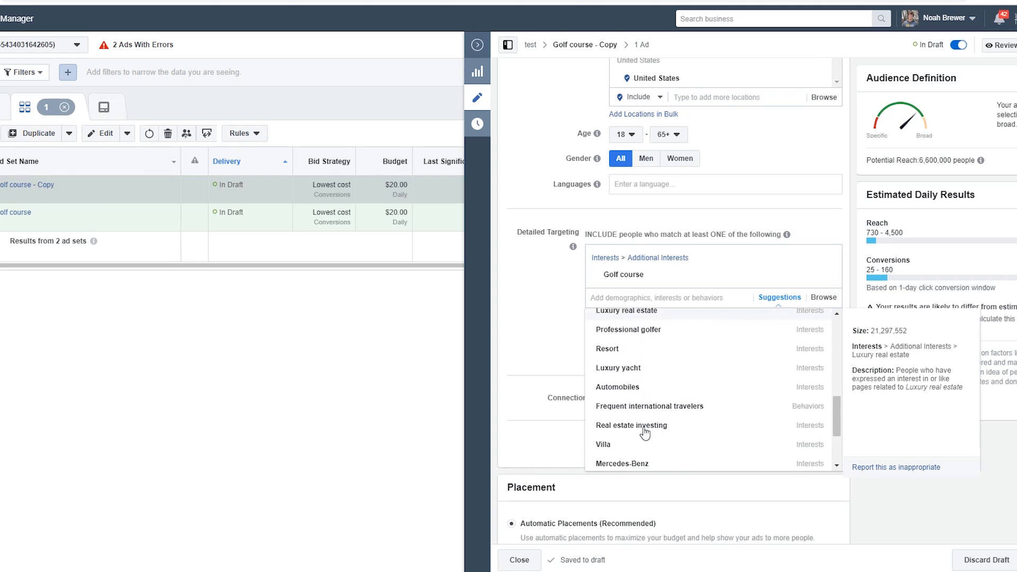
pyautogui.scroll(6, 645, 432)
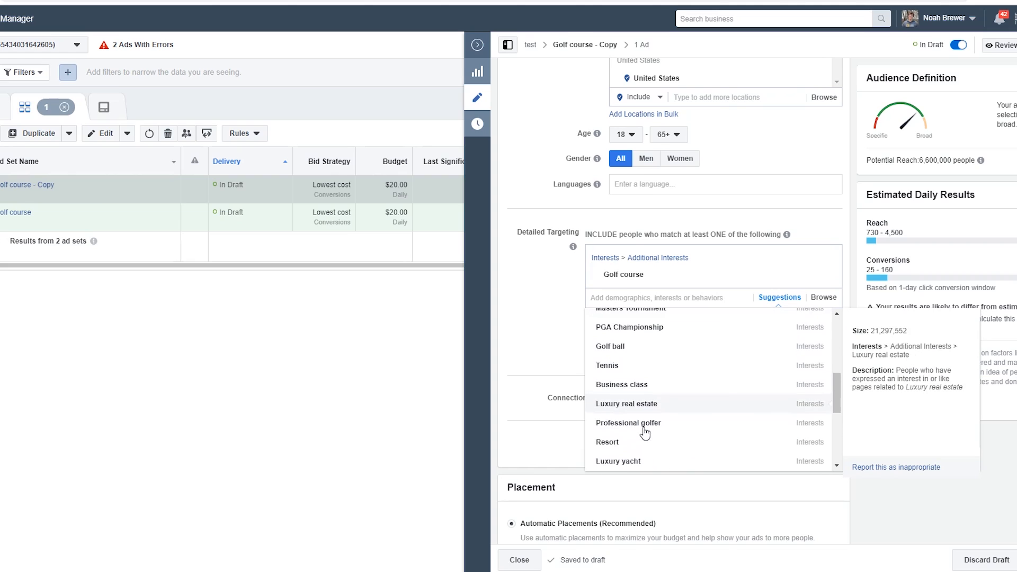
pyautogui.click(554, 299)
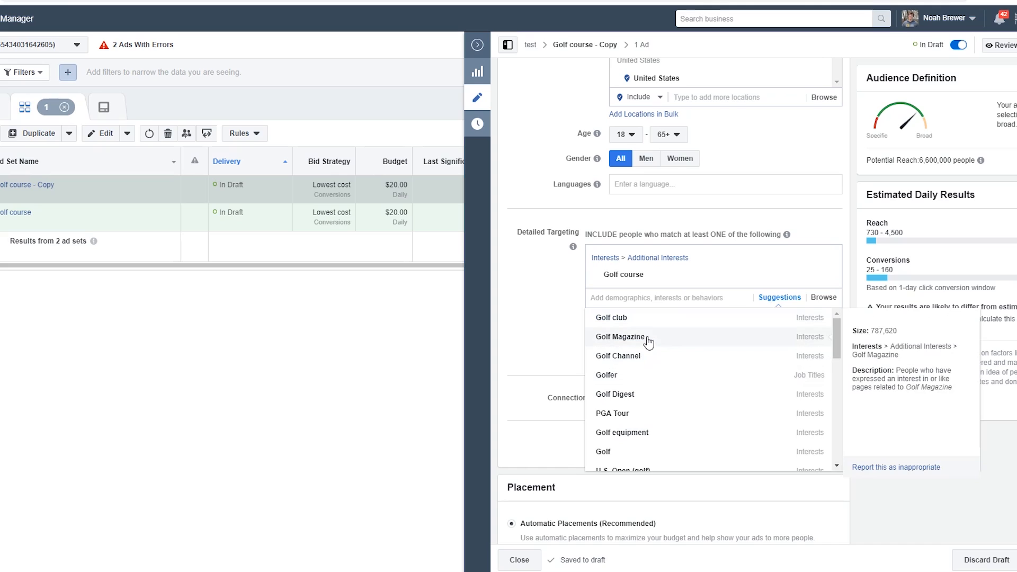
pyautogui.click(565, 311)
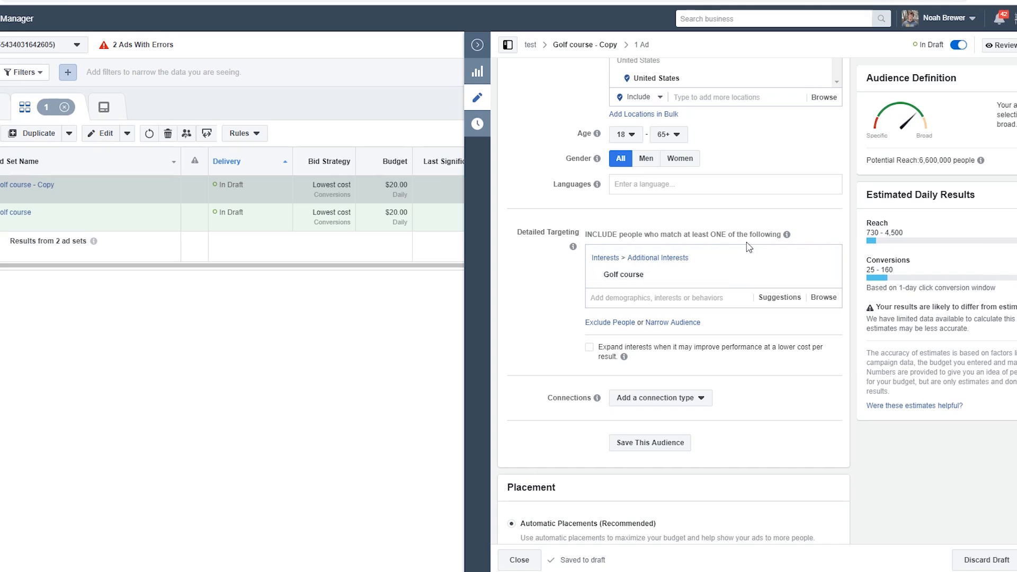
# - Check the potential reach in the audience definition of the duplicated ad set
pyautogui.moveTo(920, 160); pyautogui.dragTo(959, 161)
pyautogui.click(964, 169)
pyautogui.moveTo(919, 161); pyautogui.dragTo(972, 160)
pyautogui.click(953, 165)
pyautogui.click(972, 179)
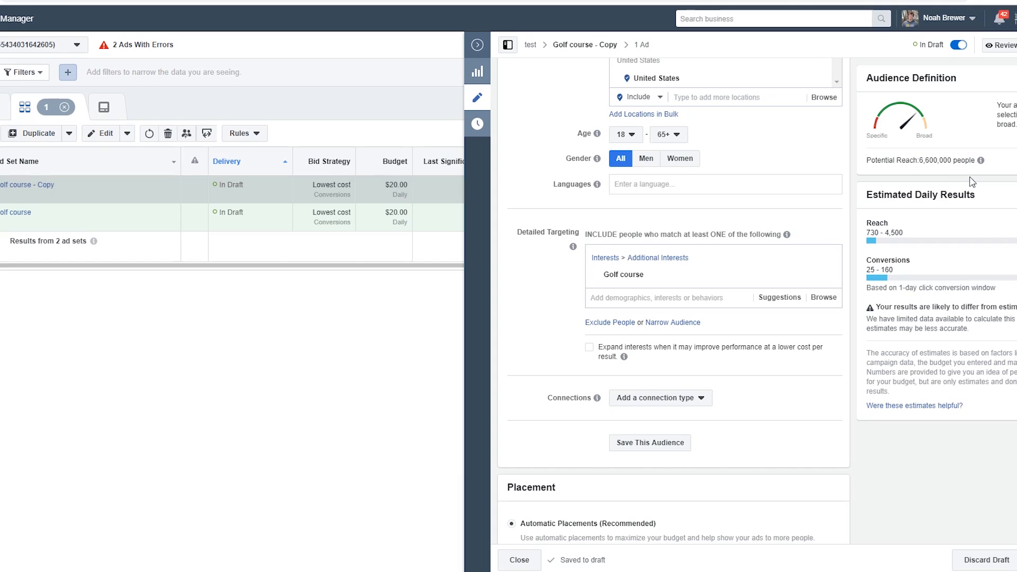